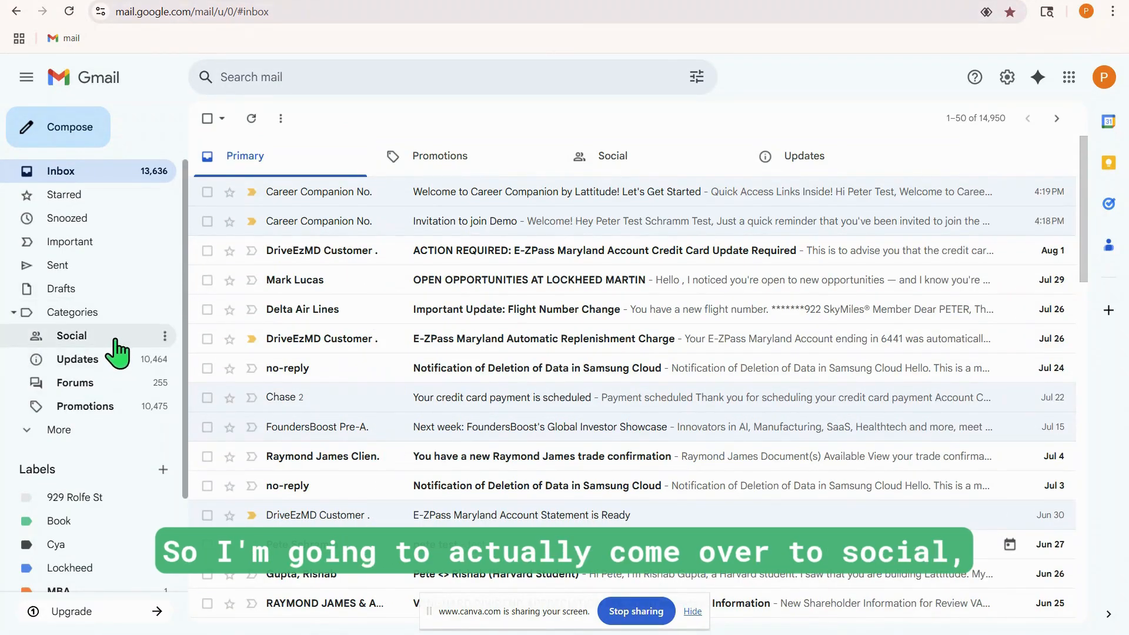
Find and open Lattitude's "Invitation to join Demo" email in the Promotions category and show its sender details
left_click(169, 327)
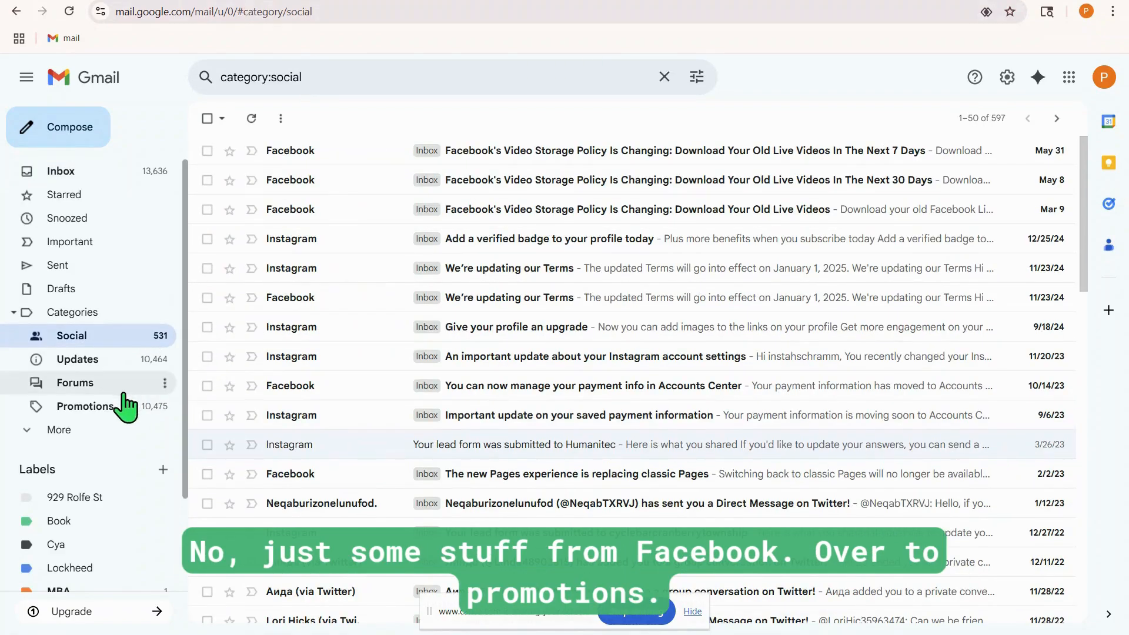
left_click(85, 407)
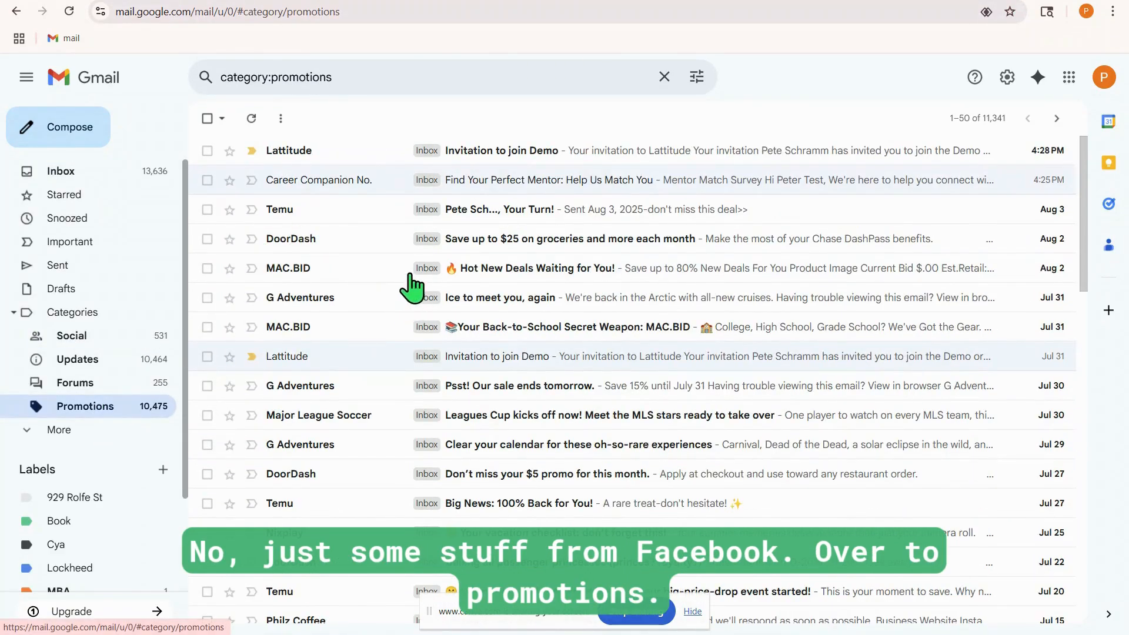
left_click(372, 150)
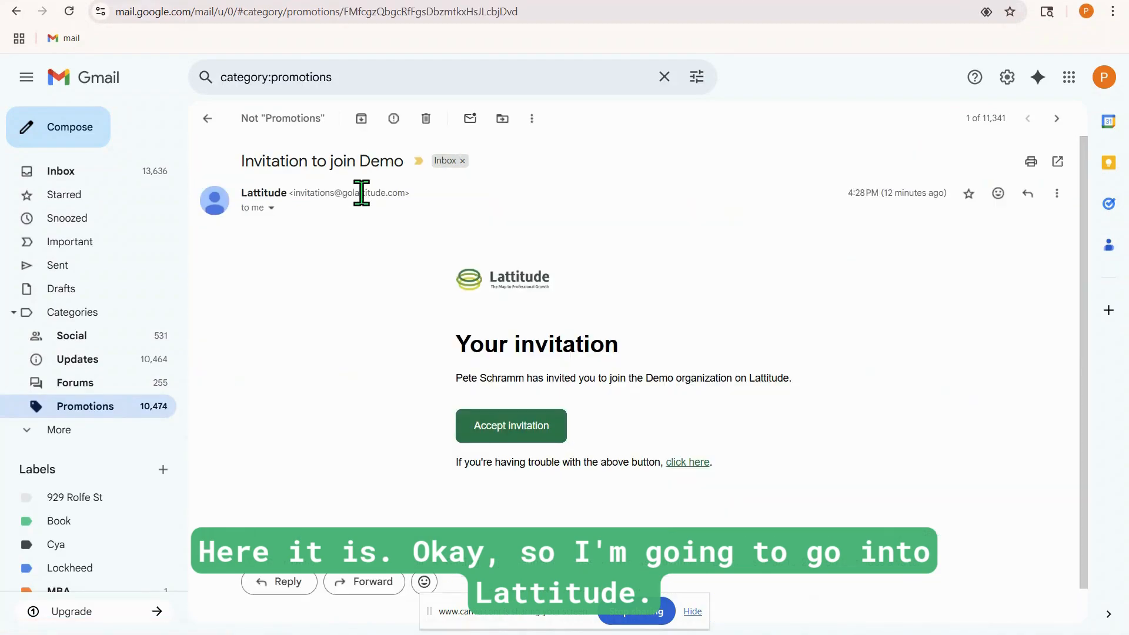
left_click(271, 208)
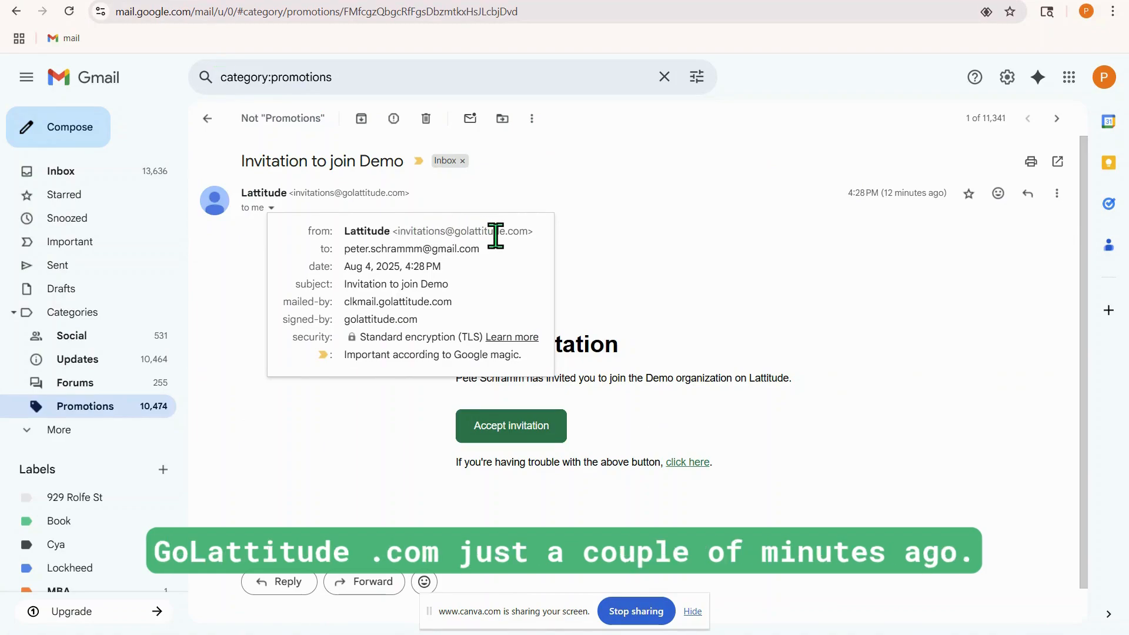
Accept the Demo organization invitation and agree to the Privacy Policy and Terms of Use
left_click(511, 432)
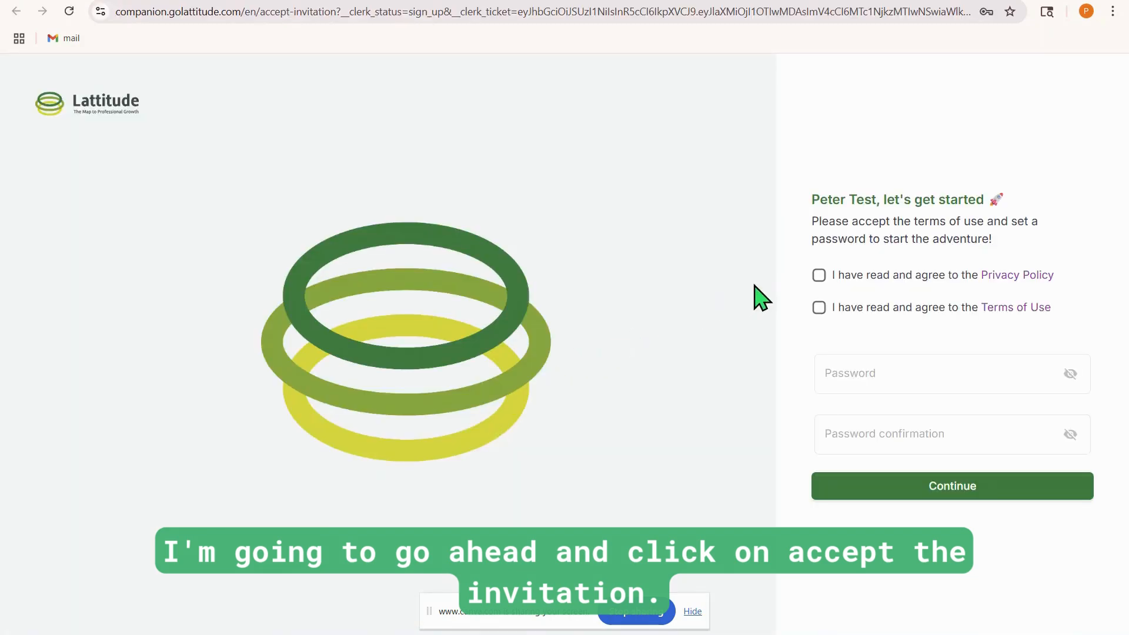
left_click(818, 276)
left_click(819, 308)
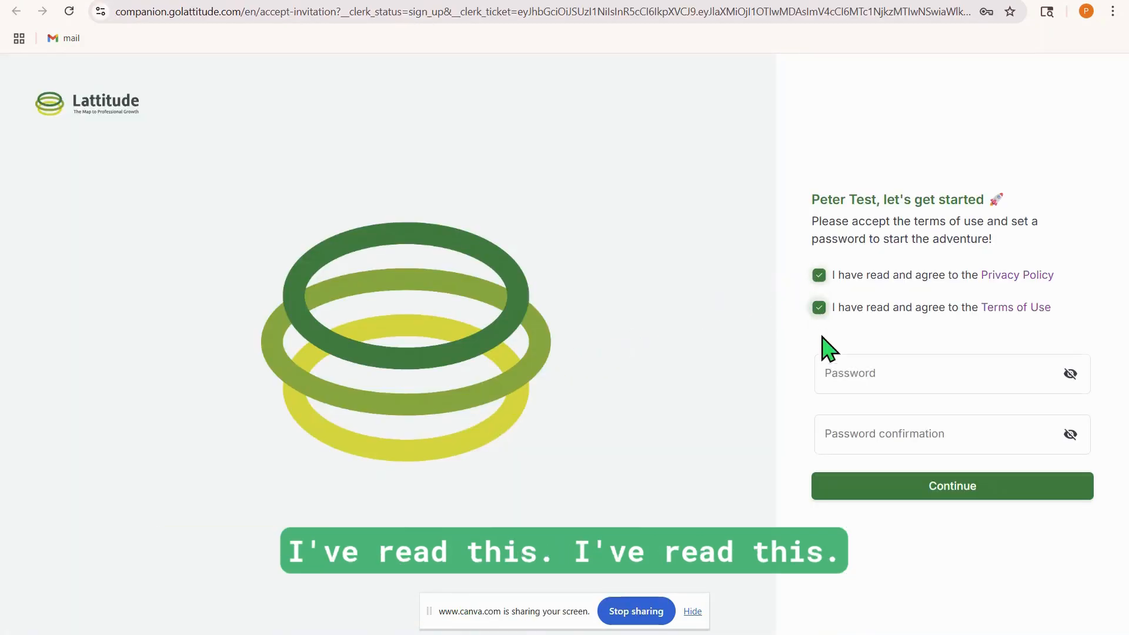
Enter and confirm the new account password, then submit the sign-up form
left_click(839, 379)
type("••••••••••")
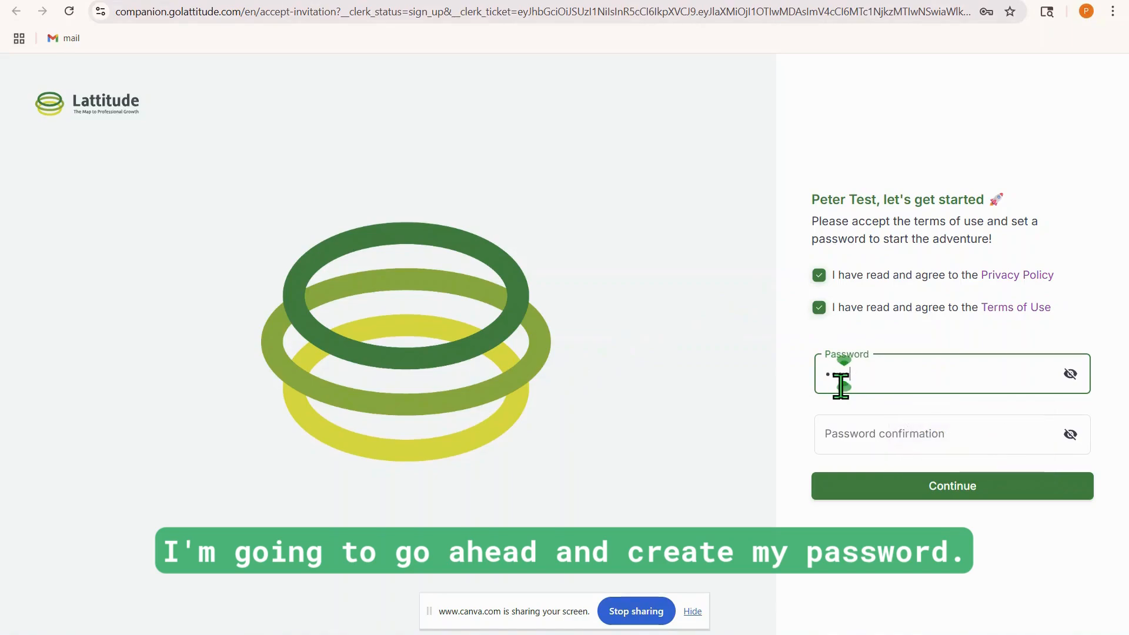
type("•")
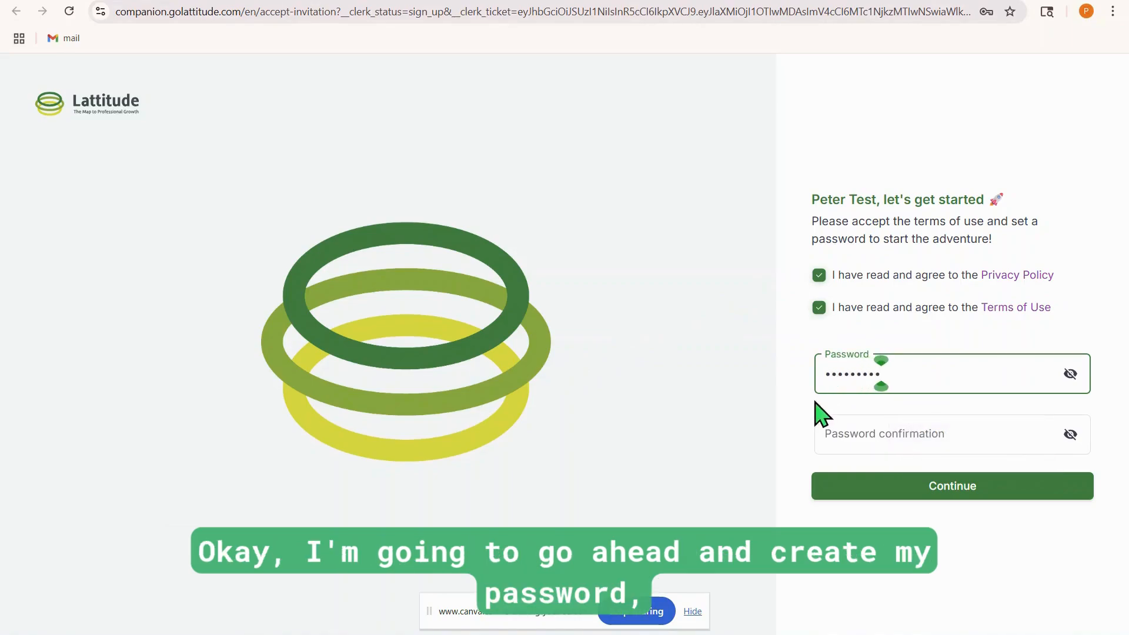
left_click(836, 434)
type("•••••••••")
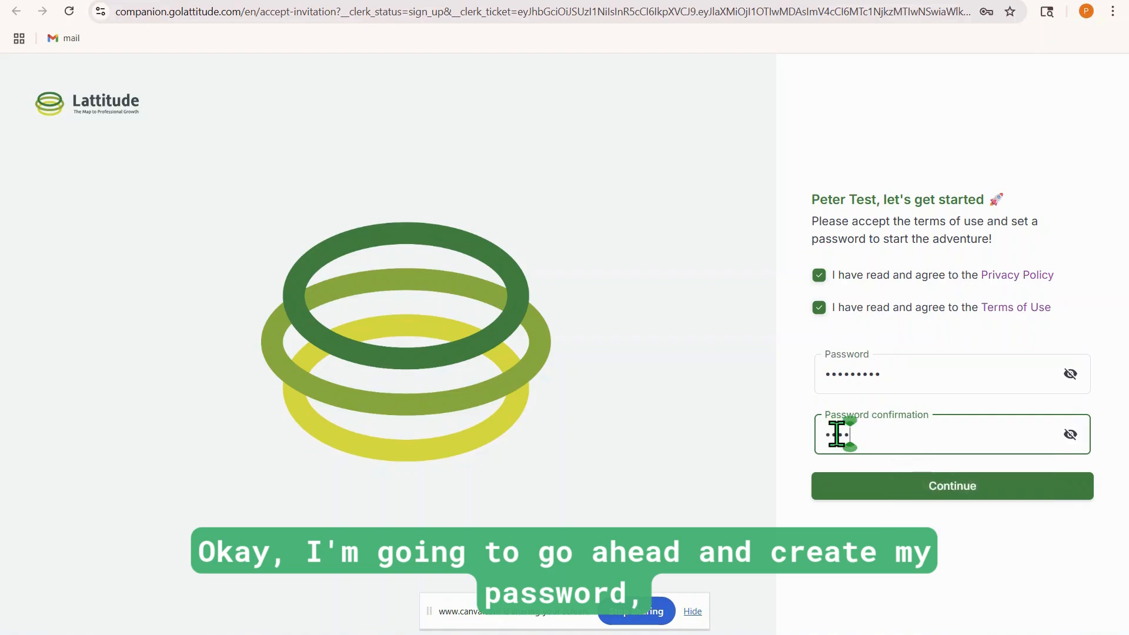
left_click(862, 488)
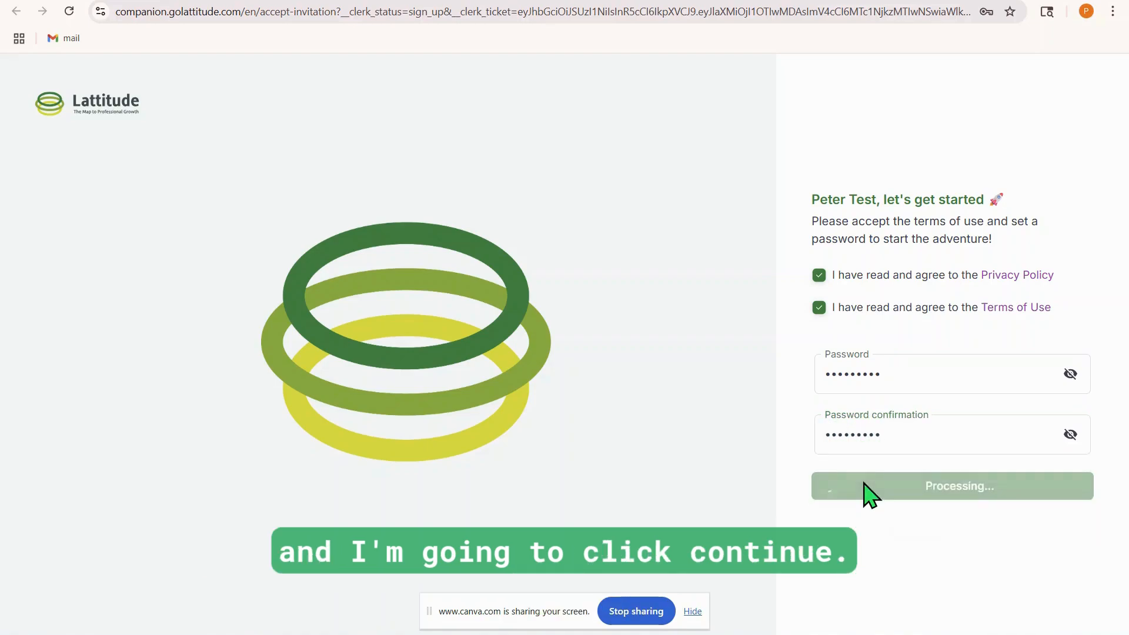
left_click(692, 611)
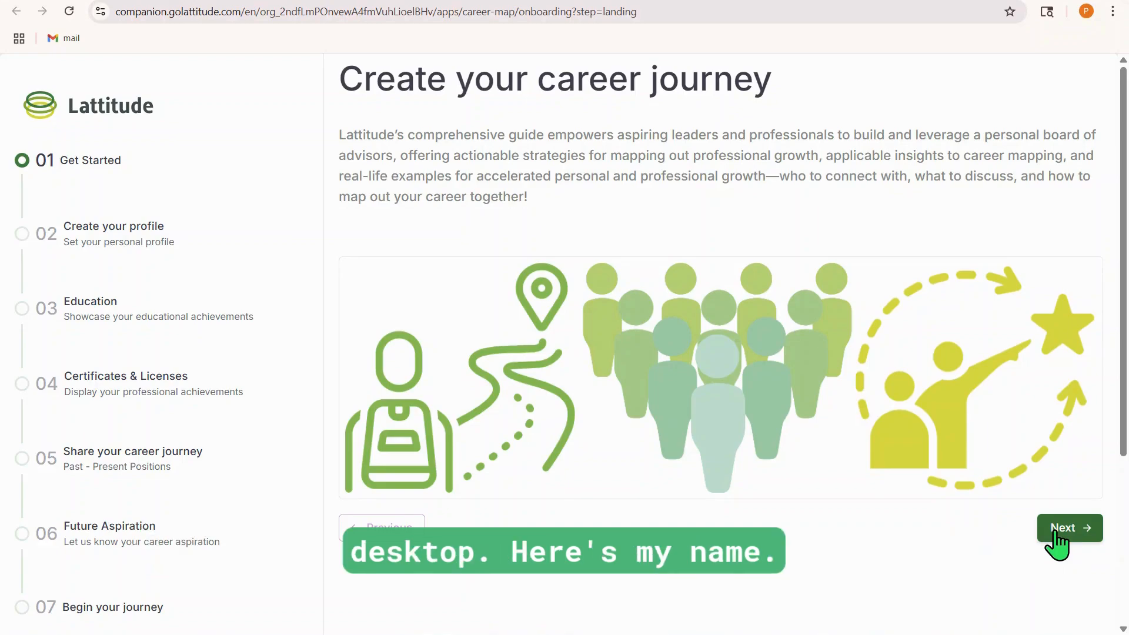
Start the onboarding, upload the resume PDF on the personal profile page, and continue to the education page
left_click(1056, 532)
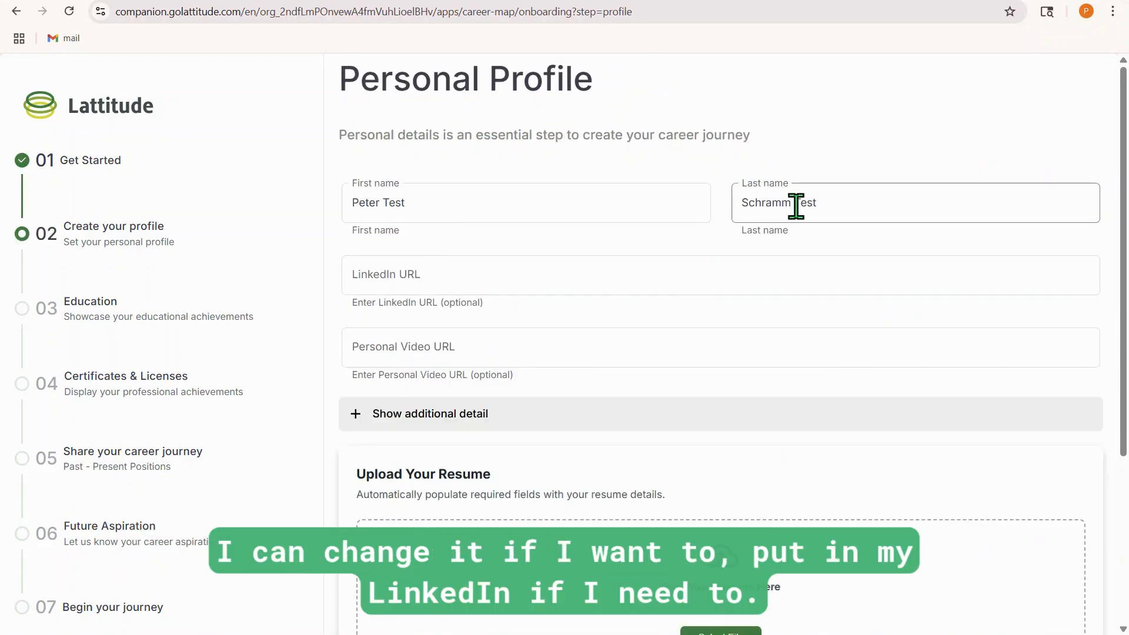
scroll(447, 239, "down", 1)
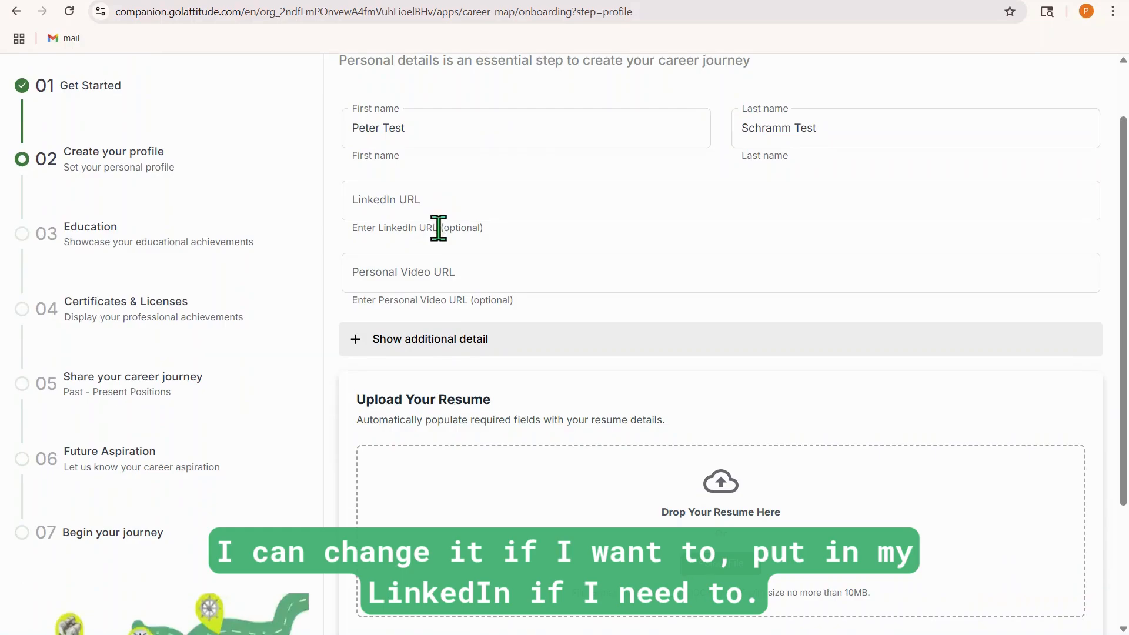
scroll(443, 235, "down", 2)
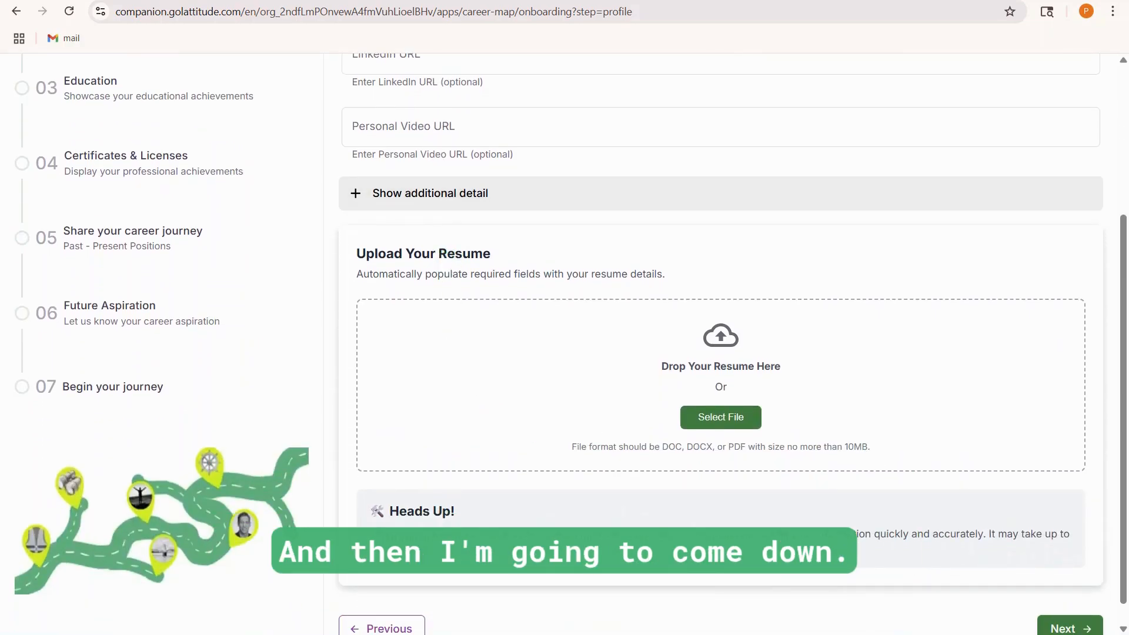
left_click_drag(718, 410, 661, 395)
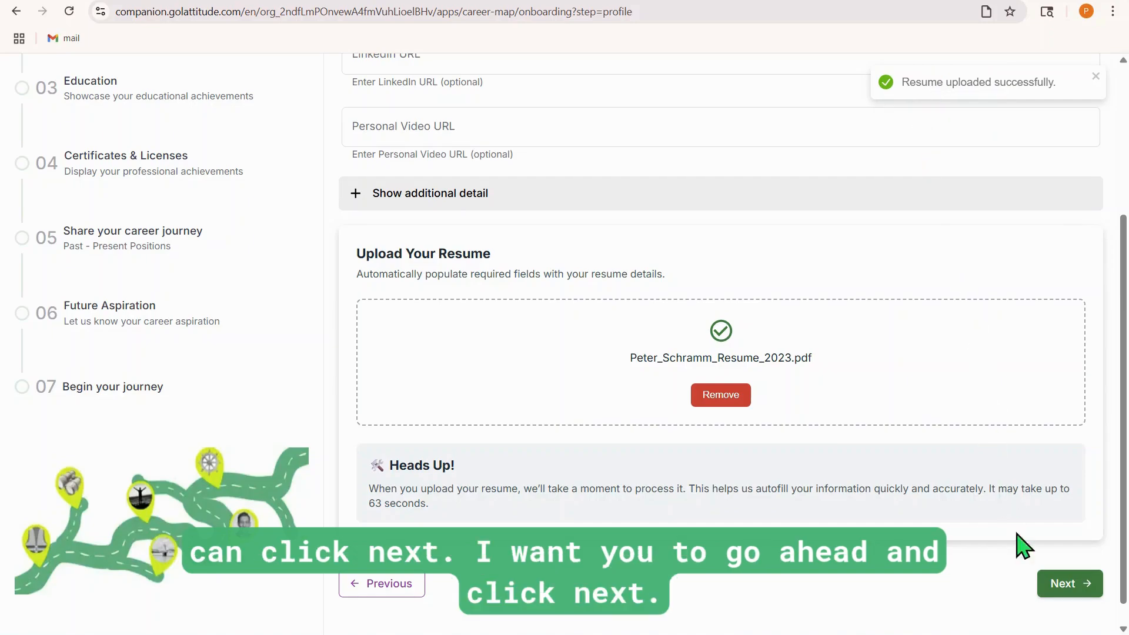
left_click(1056, 583)
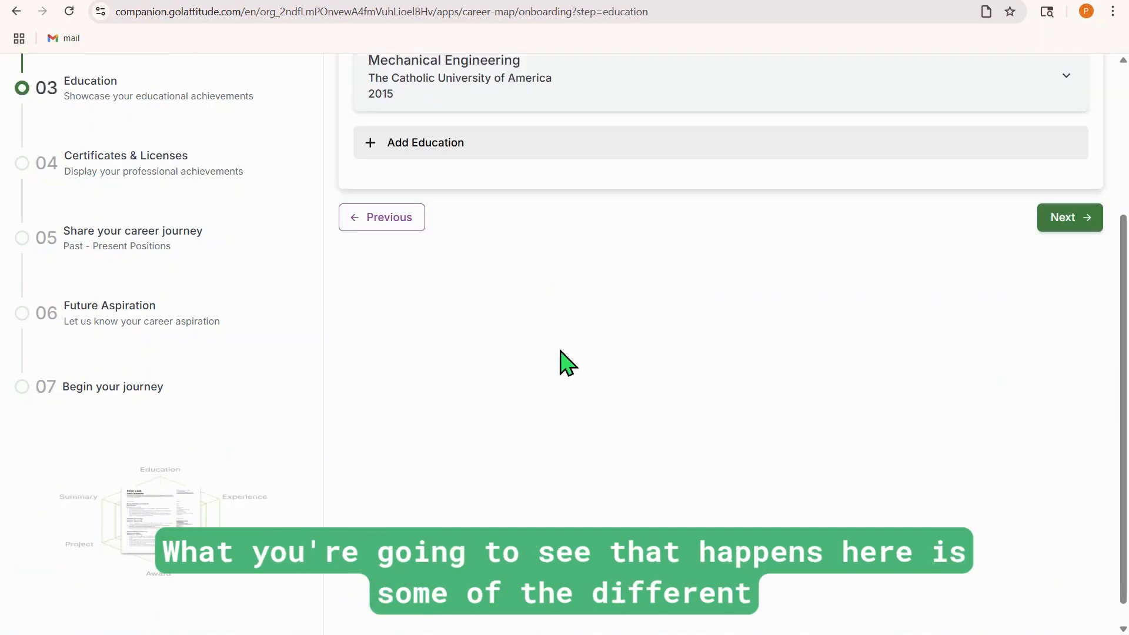
Review the Mechanical Engineering education entry and advance through the certificates page to the career journey page
scroll(564, 346, "up", 3)
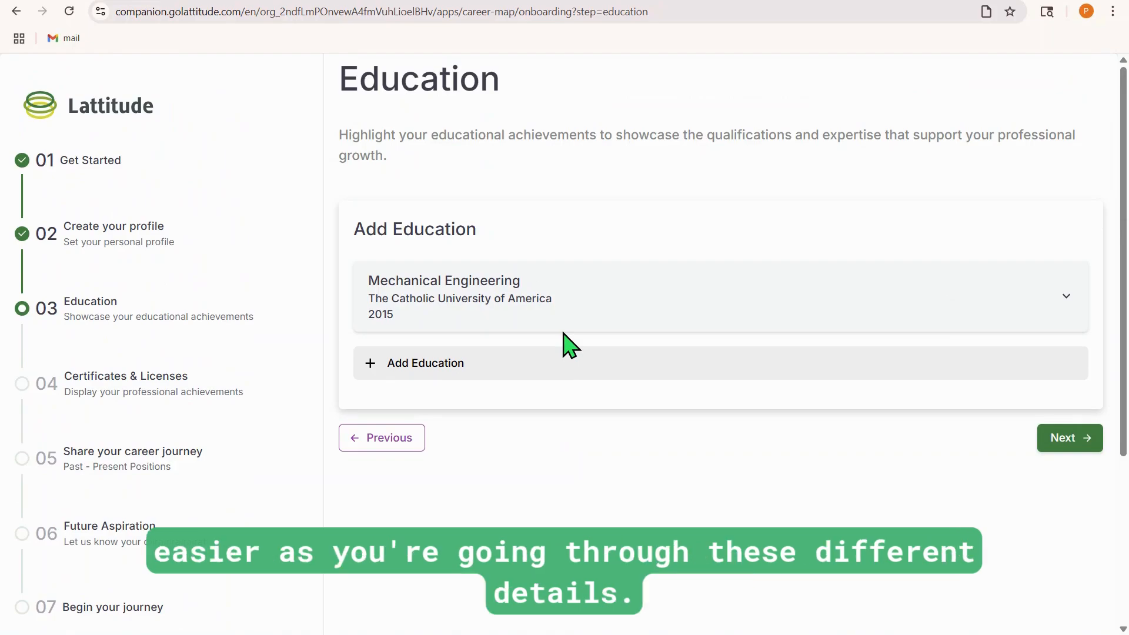
left_click(1066, 312)
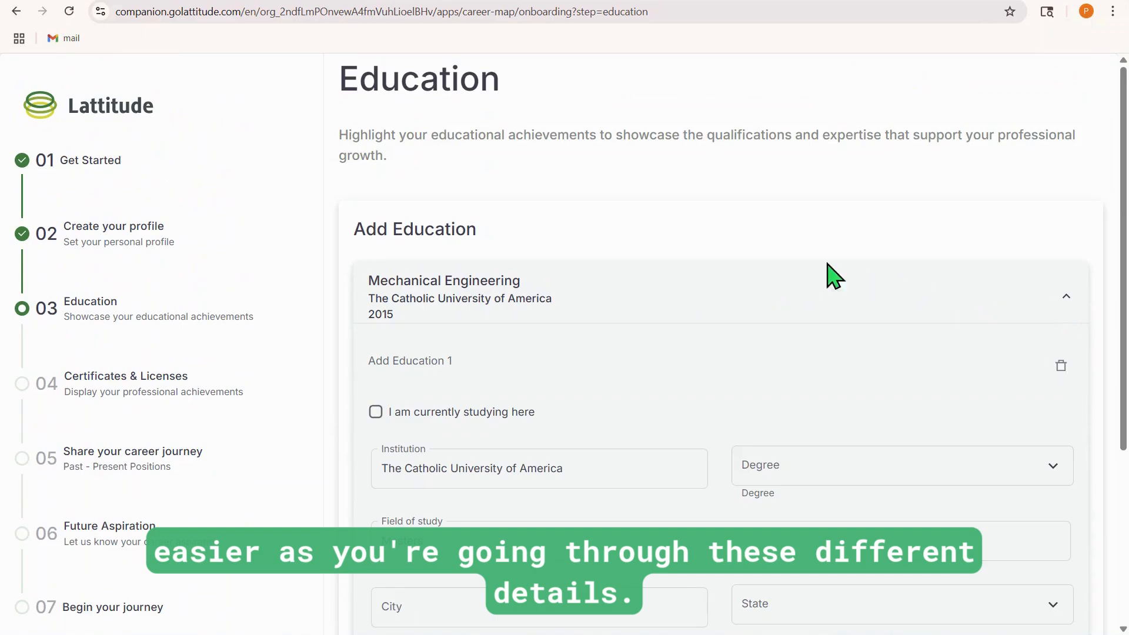
scroll(731, 247, "down", 5)
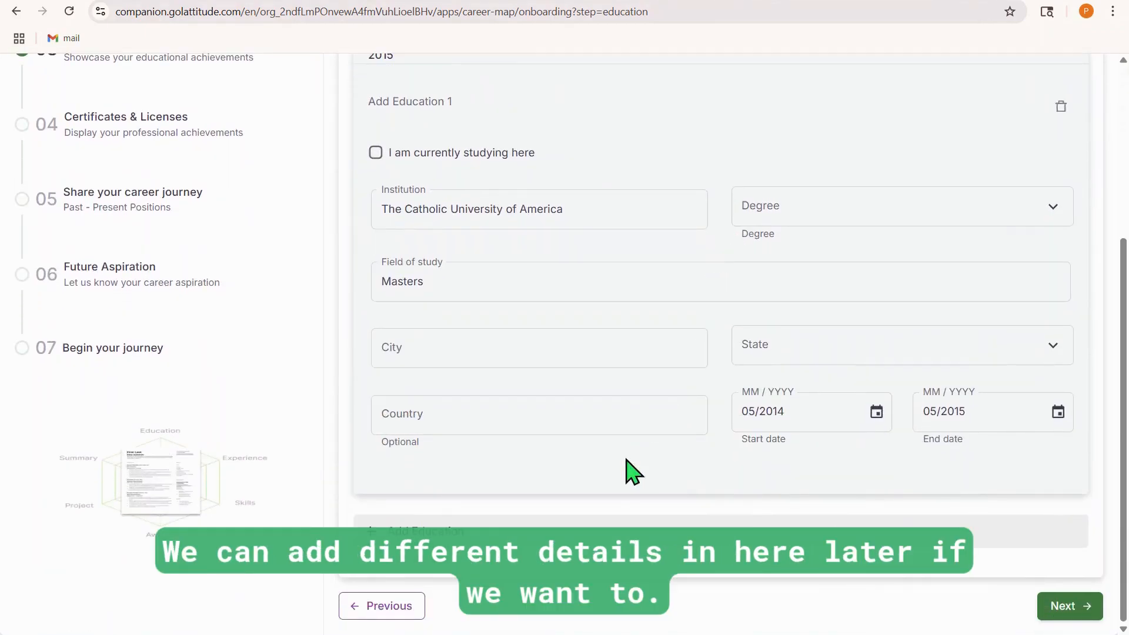
left_click(1080, 613)
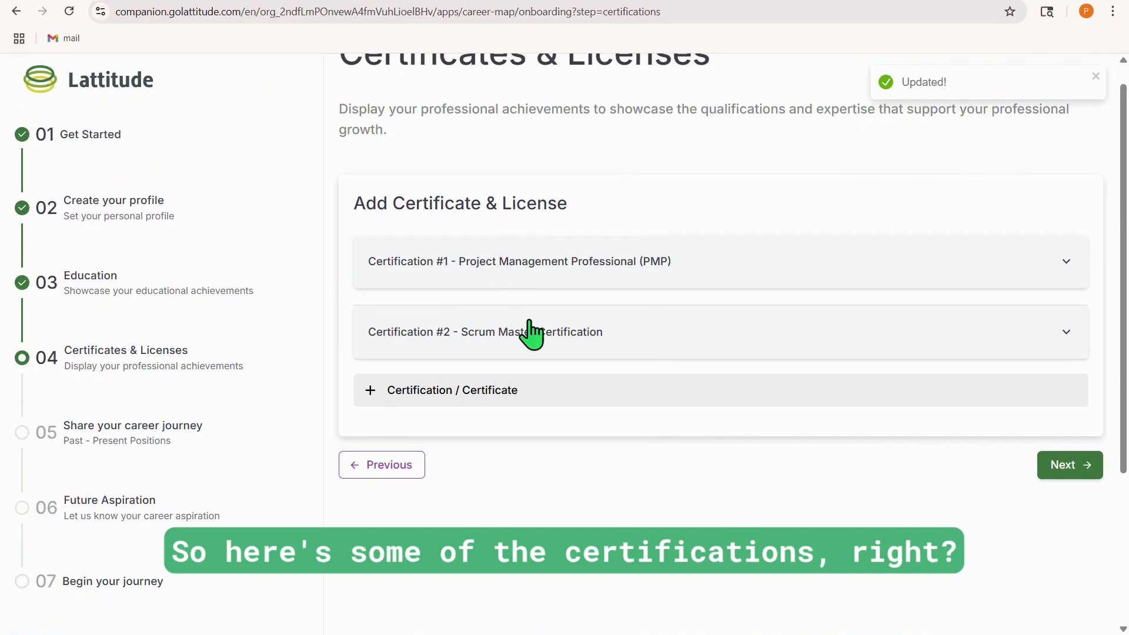
left_click(1078, 469)
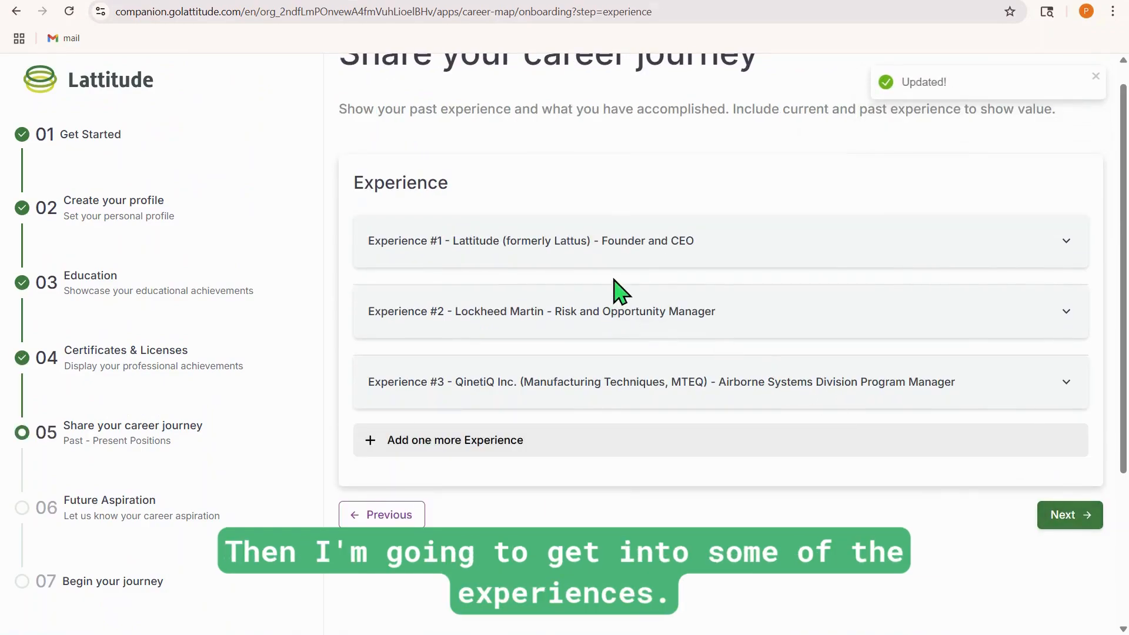
Mark the Founder and CEO experience at Lattitude as a current position and continue to the future aspiration page
scroll(663, 257, "up", 1)
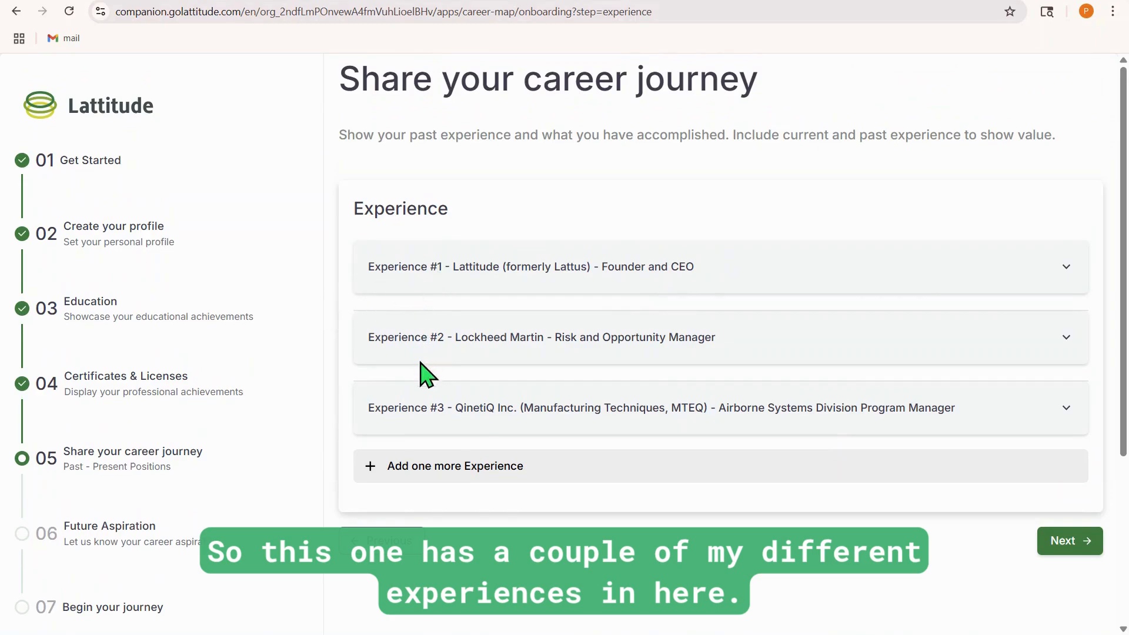
left_click(1063, 551)
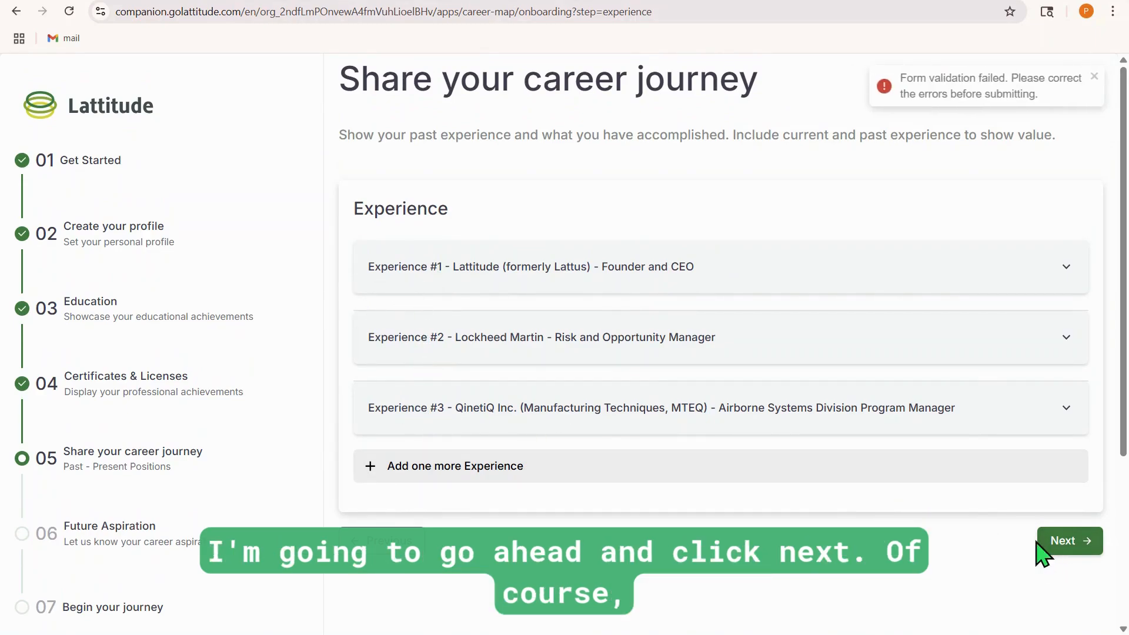
left_click(1064, 268)
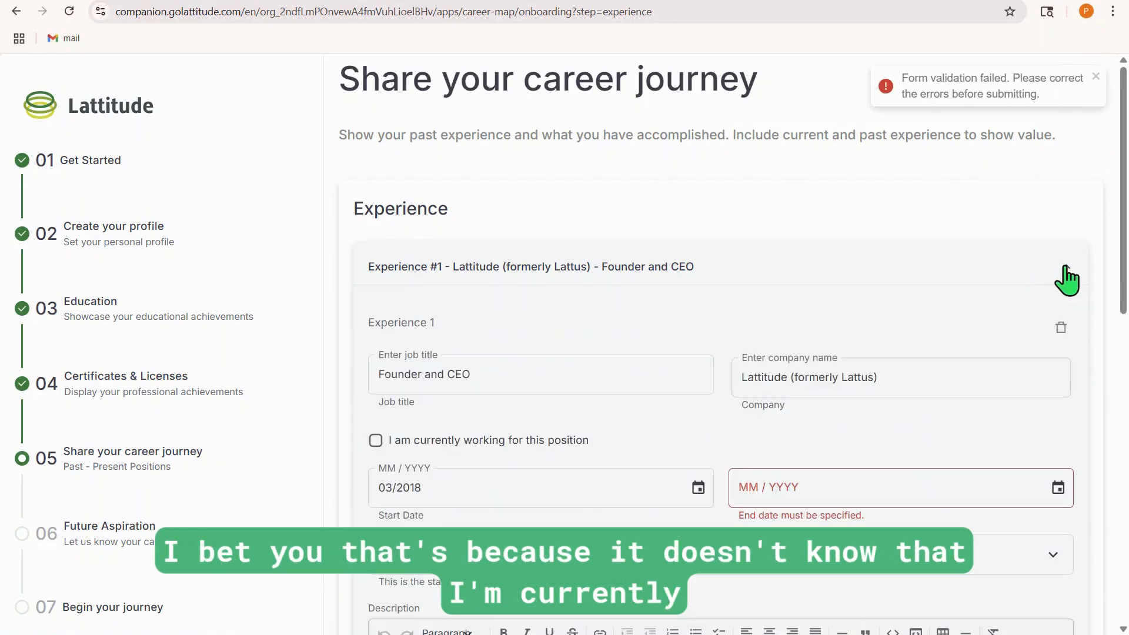
scroll(647, 265, "down", 1)
left_click(376, 367)
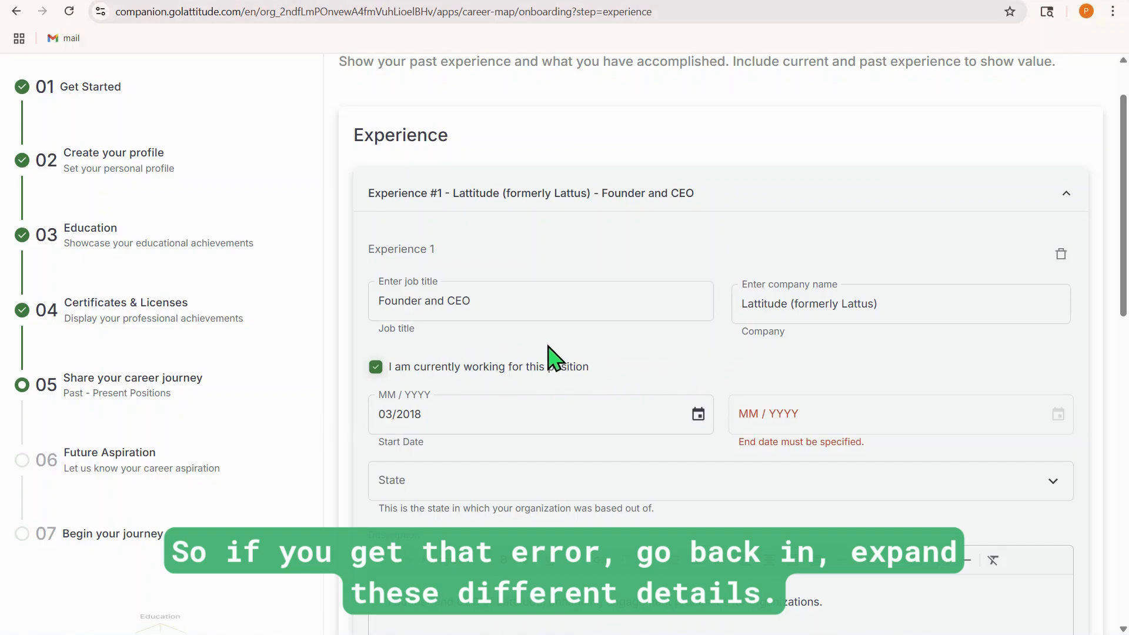
scroll(549, 360, "down", 1)
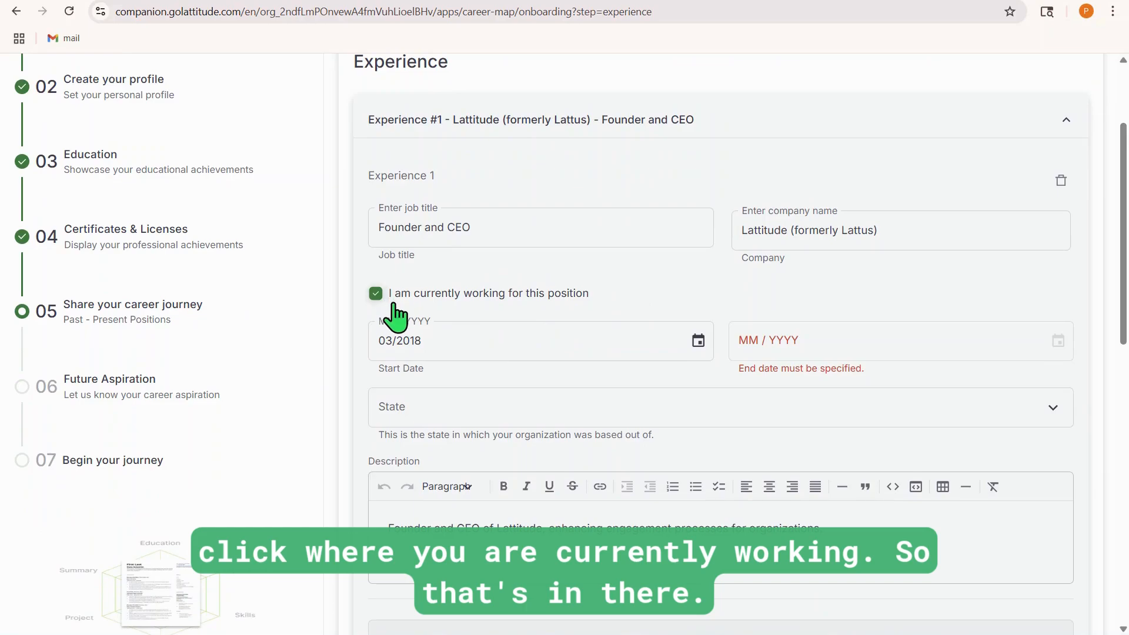
scroll(474, 291, "down", 10)
scroll(479, 293, "down", 3)
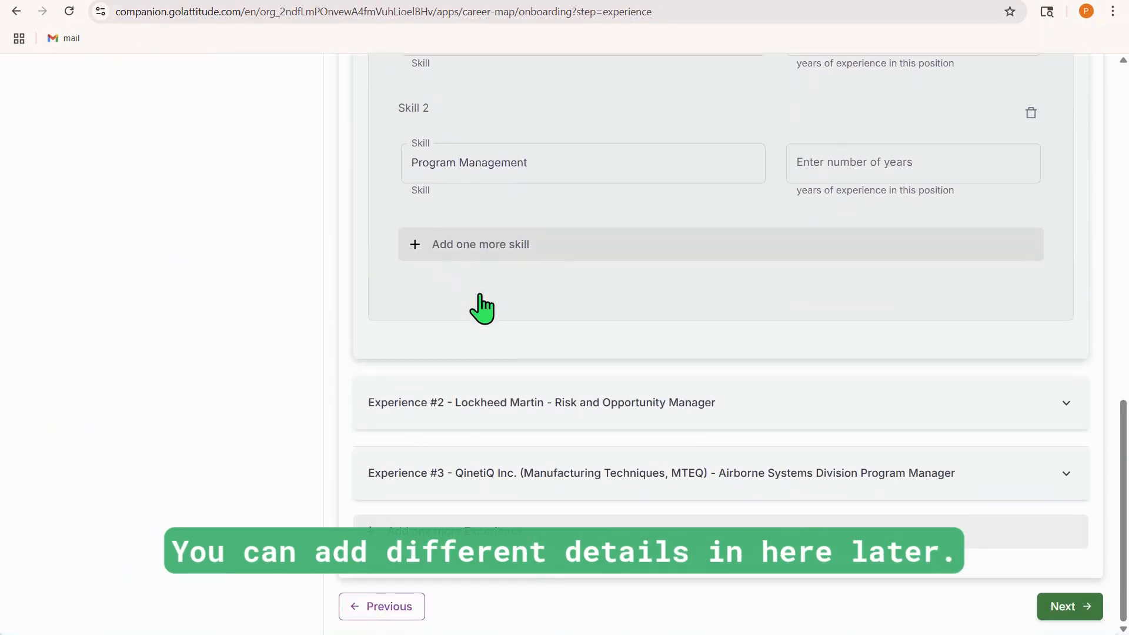
left_click(1047, 611)
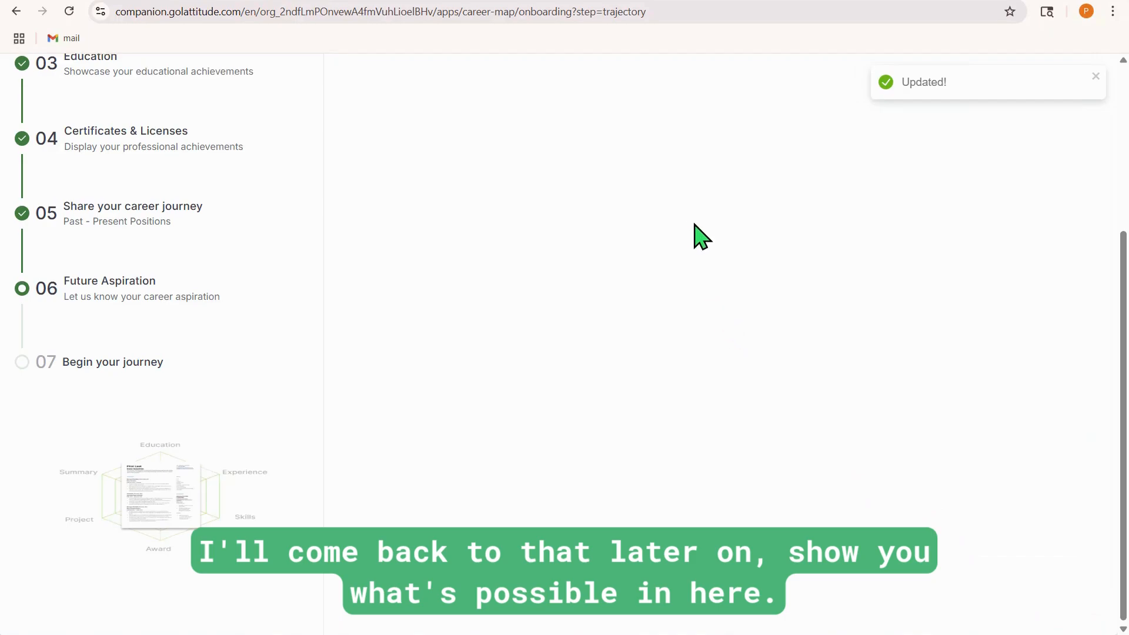
Enter "Cyber Analyst" as the area of interest for Pathway 1
scroll(694, 230, "up", 5)
left_click(497, 219)
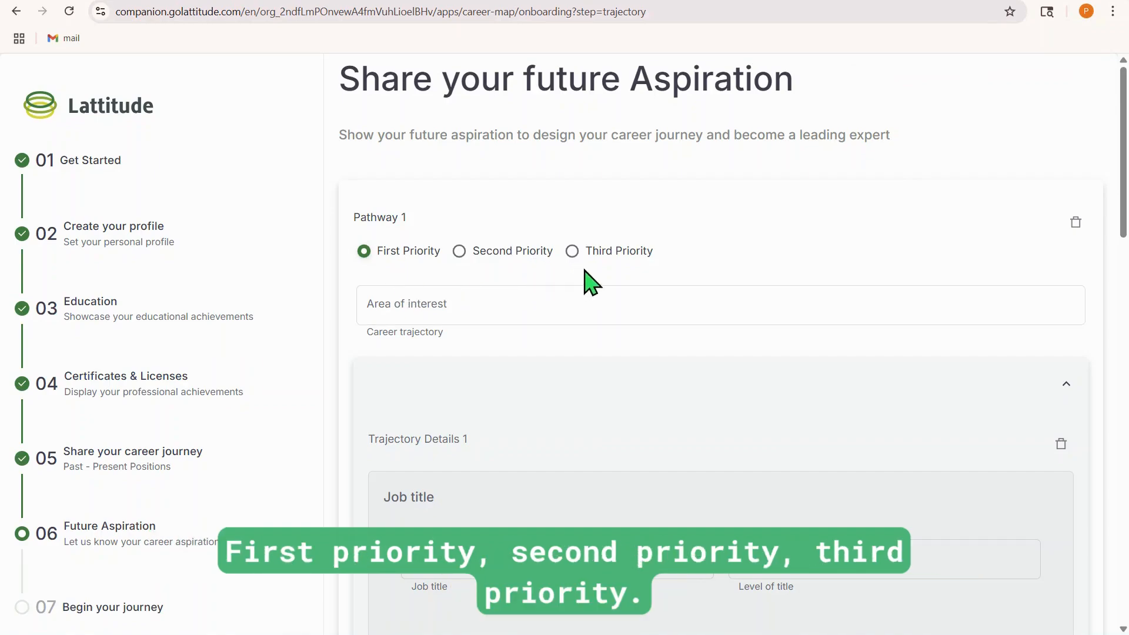
left_click(468, 295)
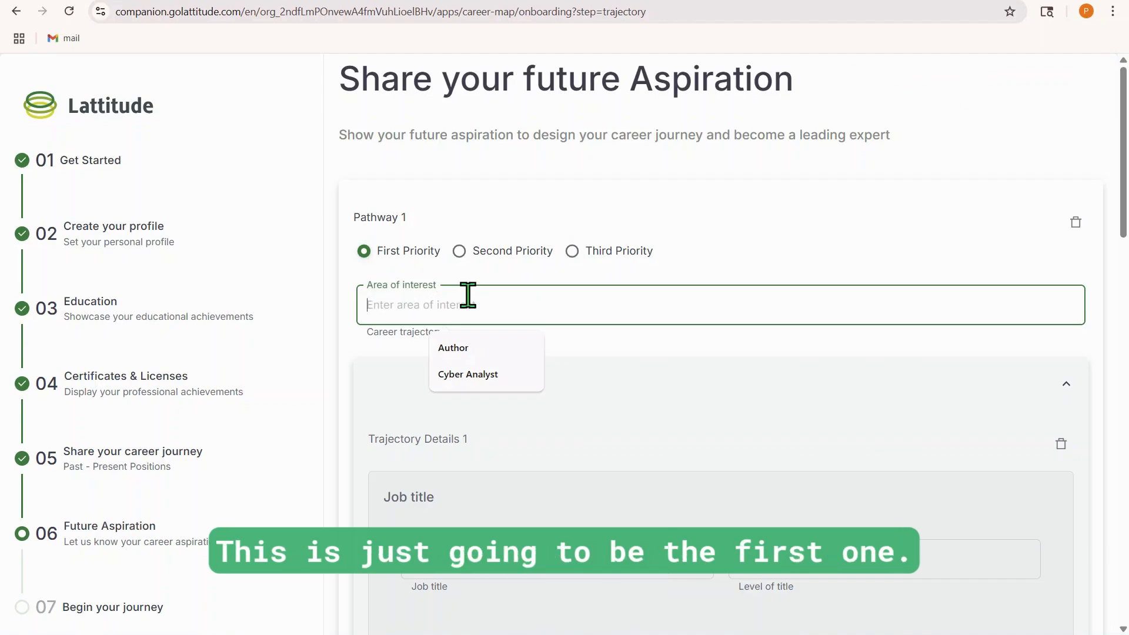
type("Cyber")
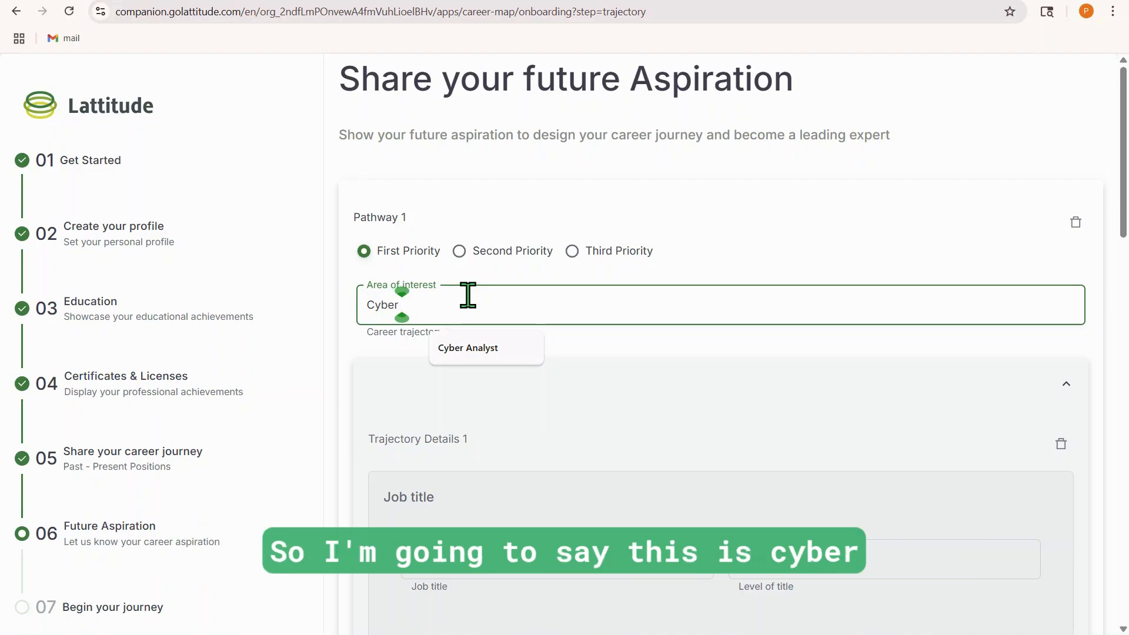
type("An")
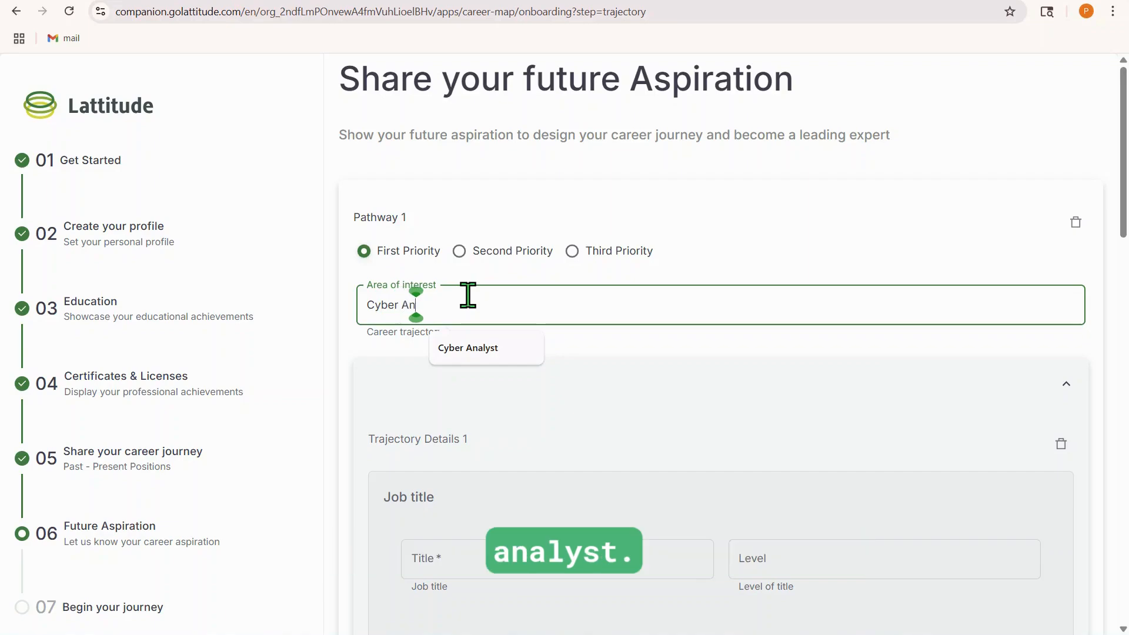
type("aly")
key("BackSpace")
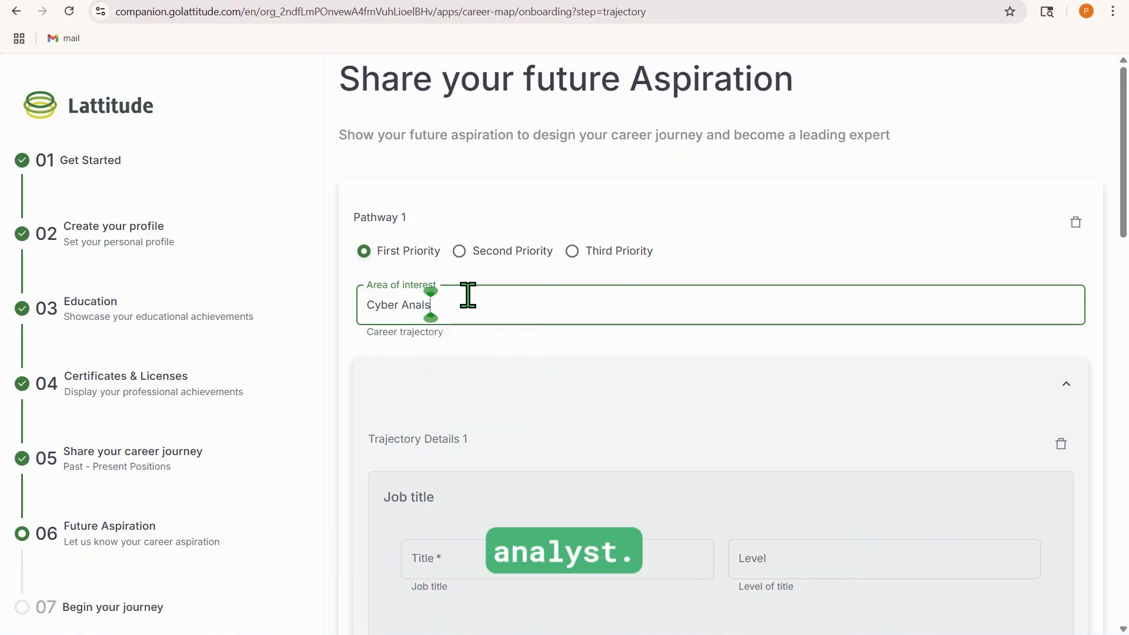
type("st")
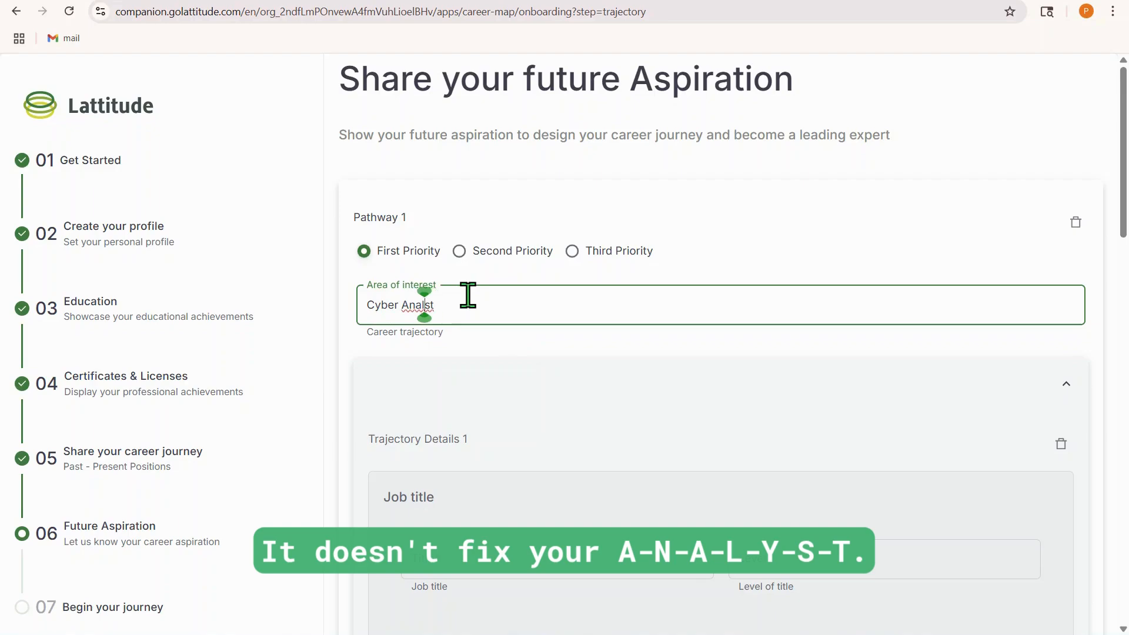
scroll(468, 318, "down", 3)
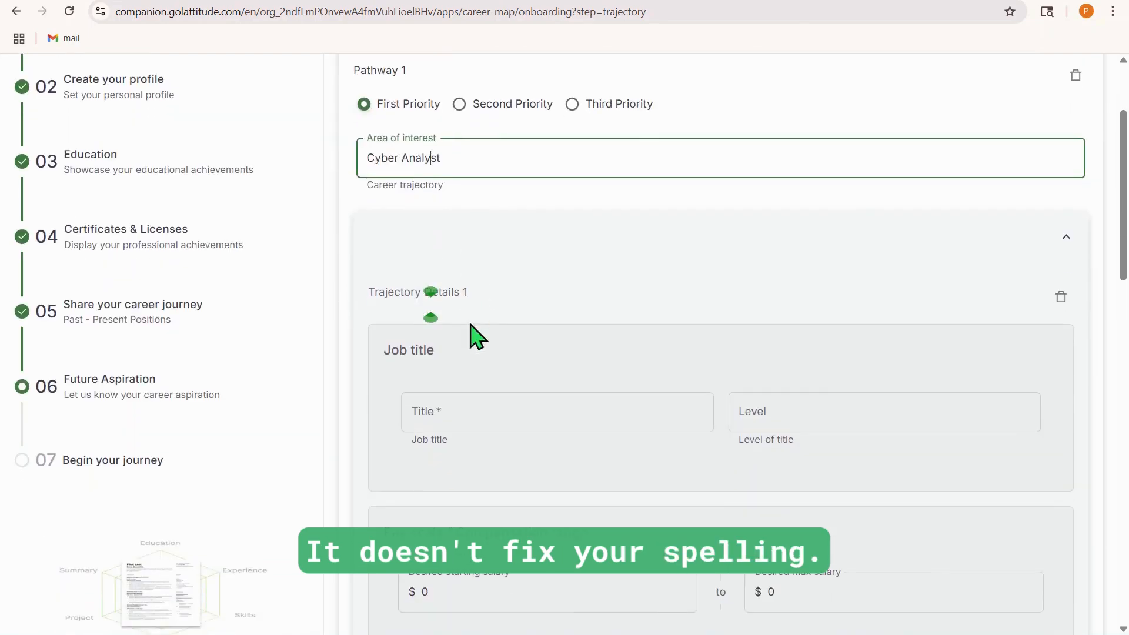
Enter "Cyber 1" as the job title and 1 as the level in Trajectory Details 1 of Pathway 1
left_click(466, 411)
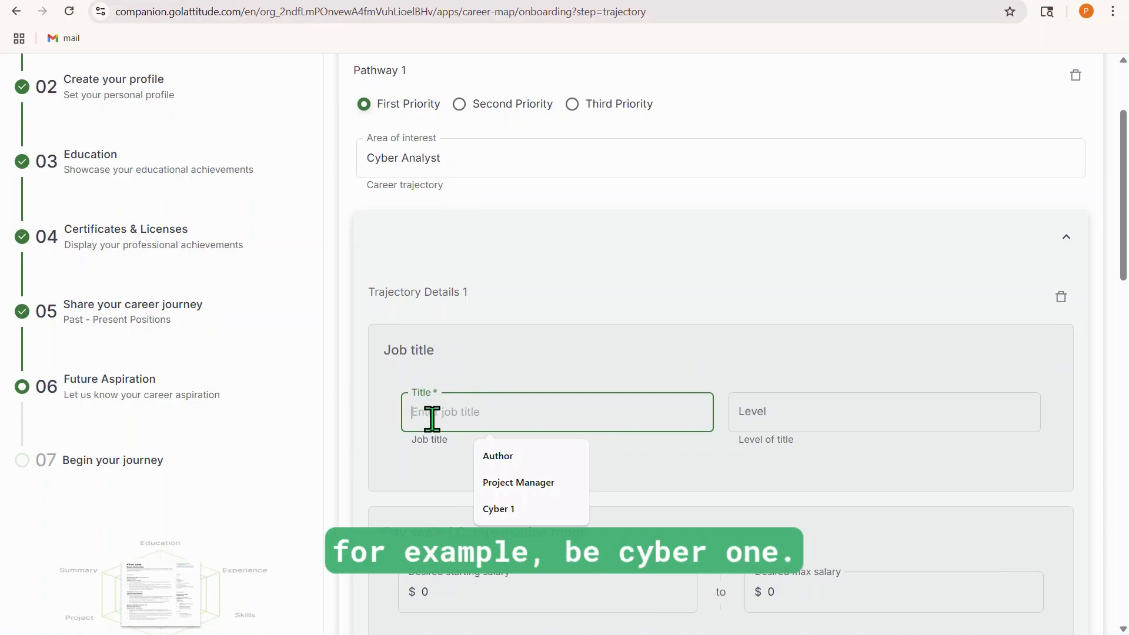
type("Cyber 1")
left_click(755, 419)
type("2")
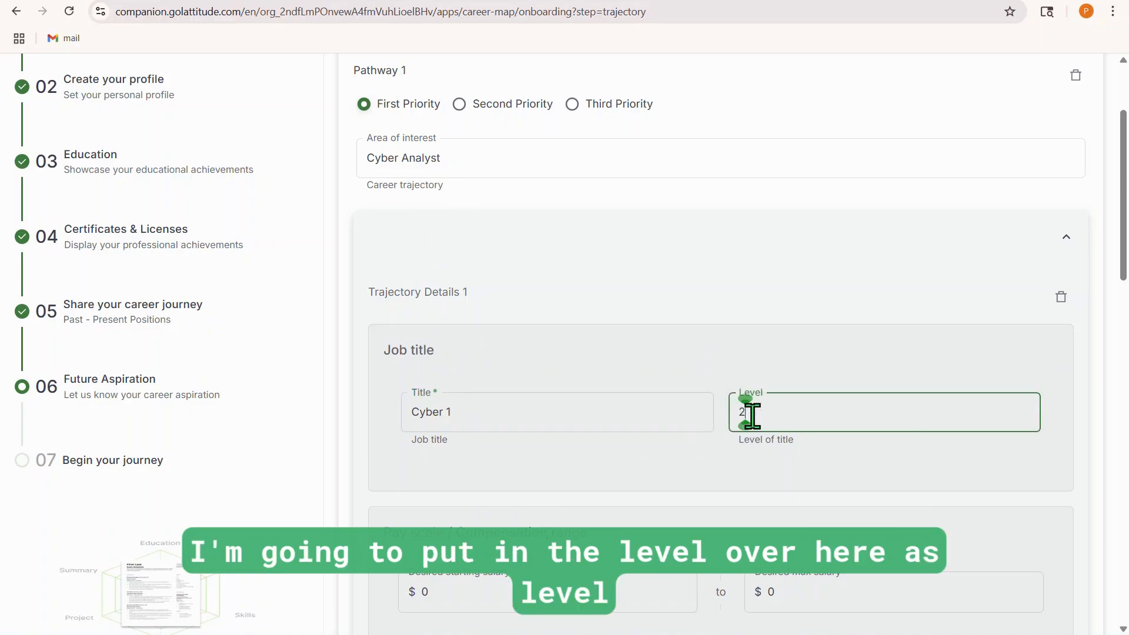
Add a second trajectory to Pathway 1 with the job title "Cyber 2" and level 2
scroll(549, 358, "down", 8)
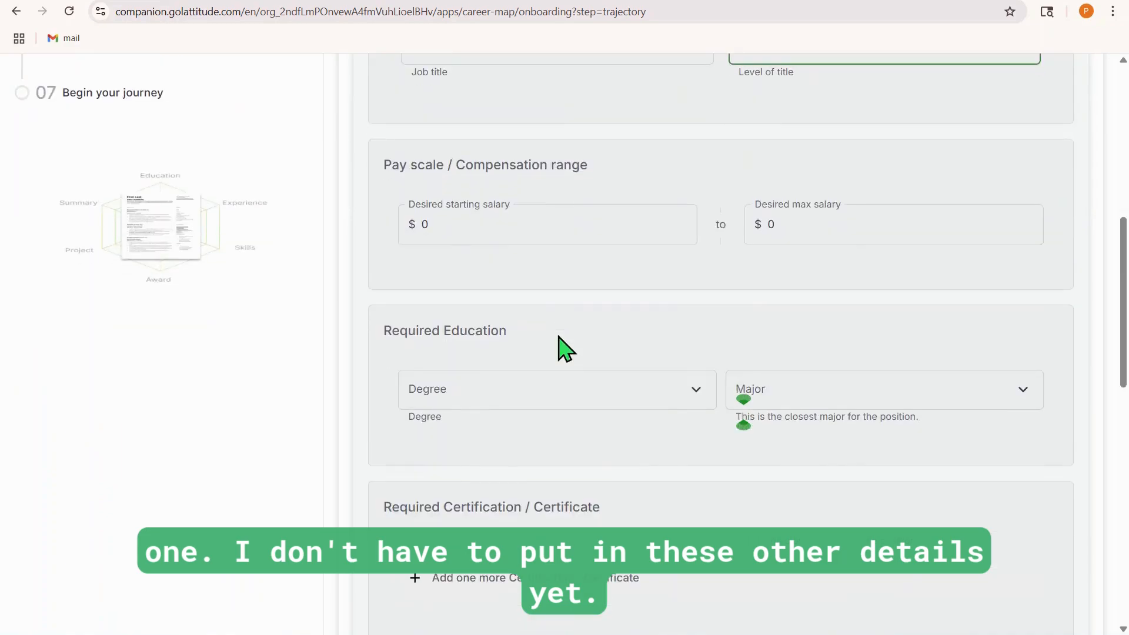
scroll(566, 336, "down", 9)
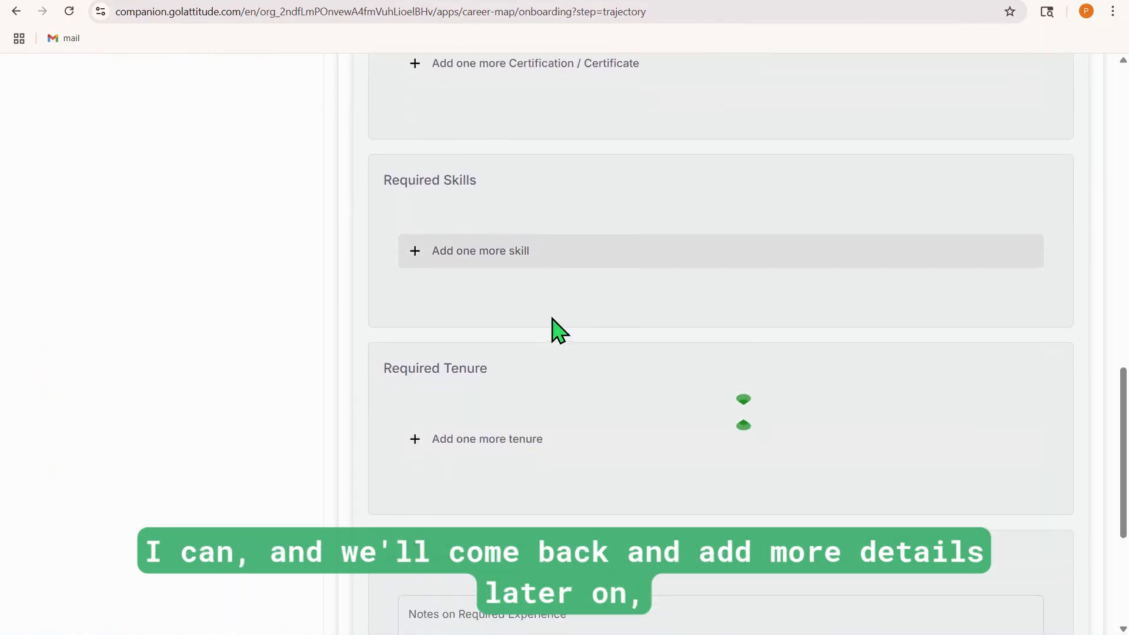
scroll(554, 328, "down", 2)
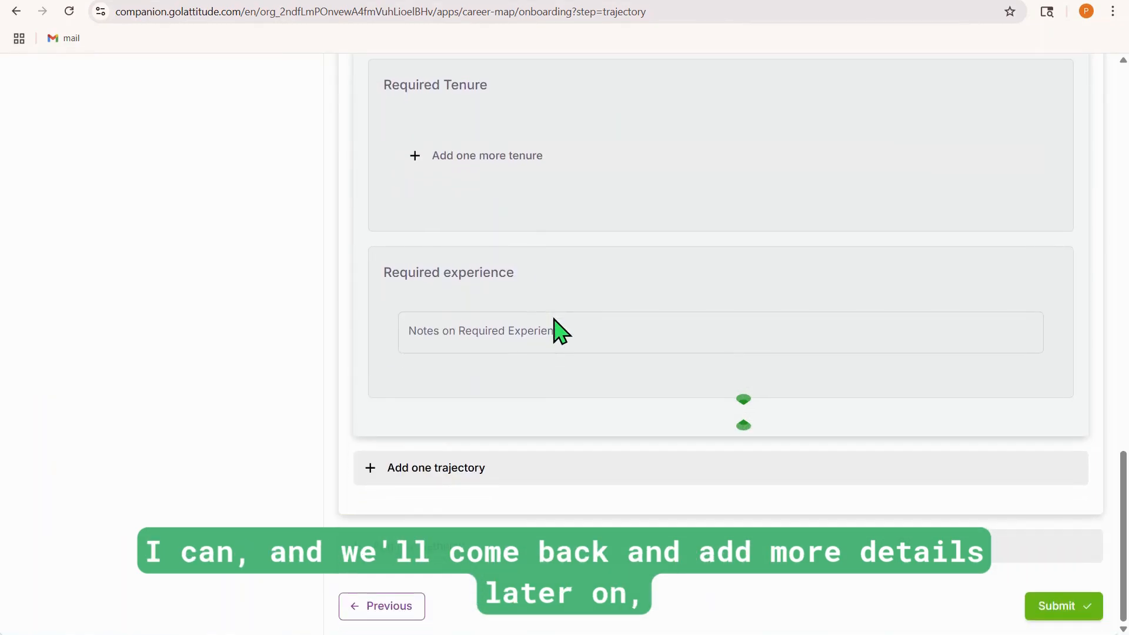
left_click(446, 492)
type("C")
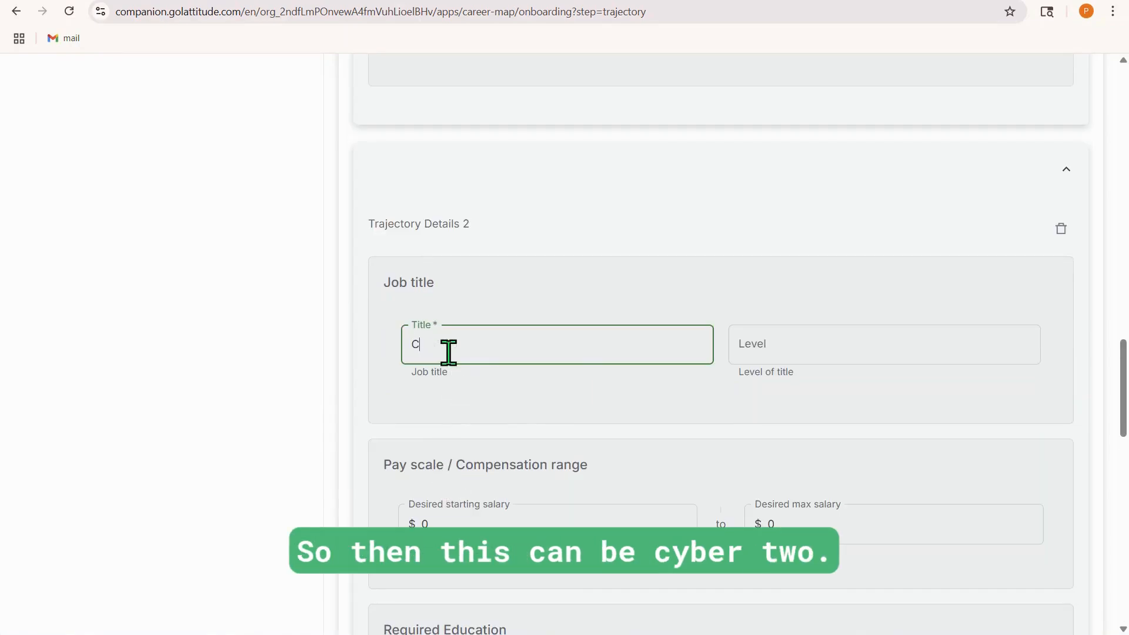
type("yber 2")
left_click(771, 342)
type("2")
Add a second pathway and enter "Author" as its area of interest
scroll(612, 294, "down", 18)
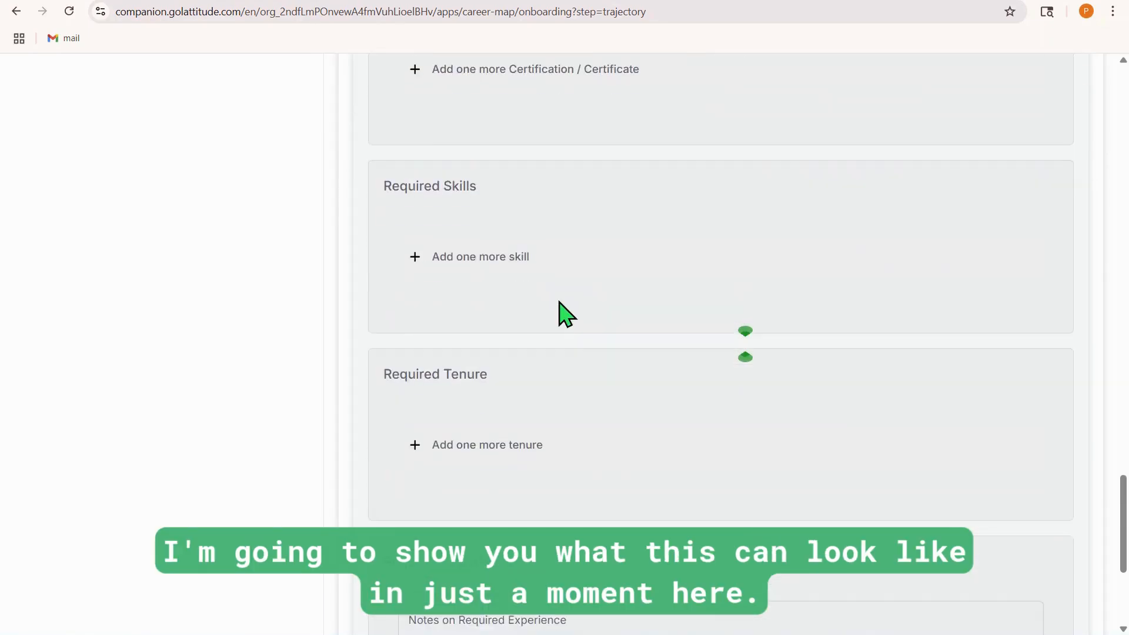
left_click(377, 546)
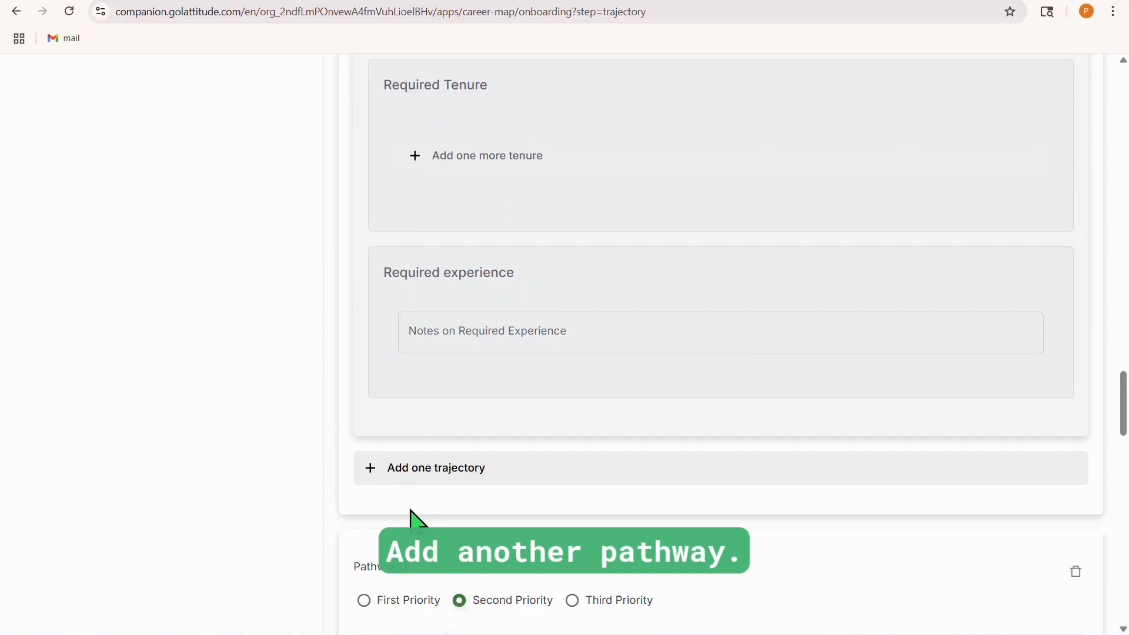
scroll(417, 505, "down", 5)
left_click(411, 360)
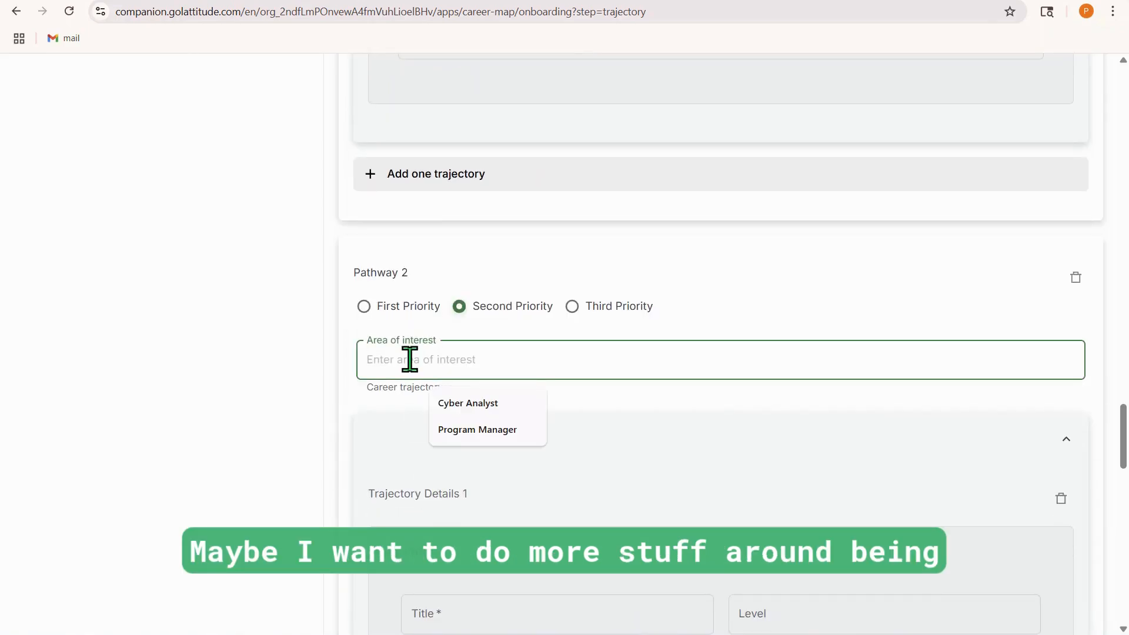
type("At")
type("uthor")
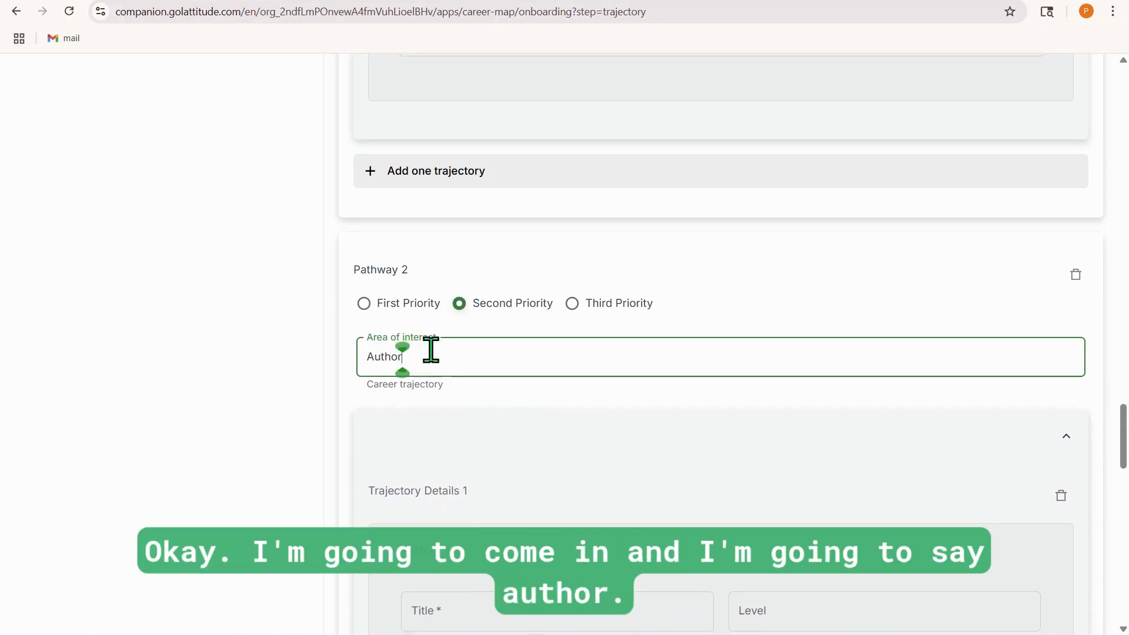
Enter "Author" as the job title and 1 as the level in Trajectory Details 1 of Pathway 2
scroll(411, 362, "down", 3)
left_click(442, 469)
type("Autho")
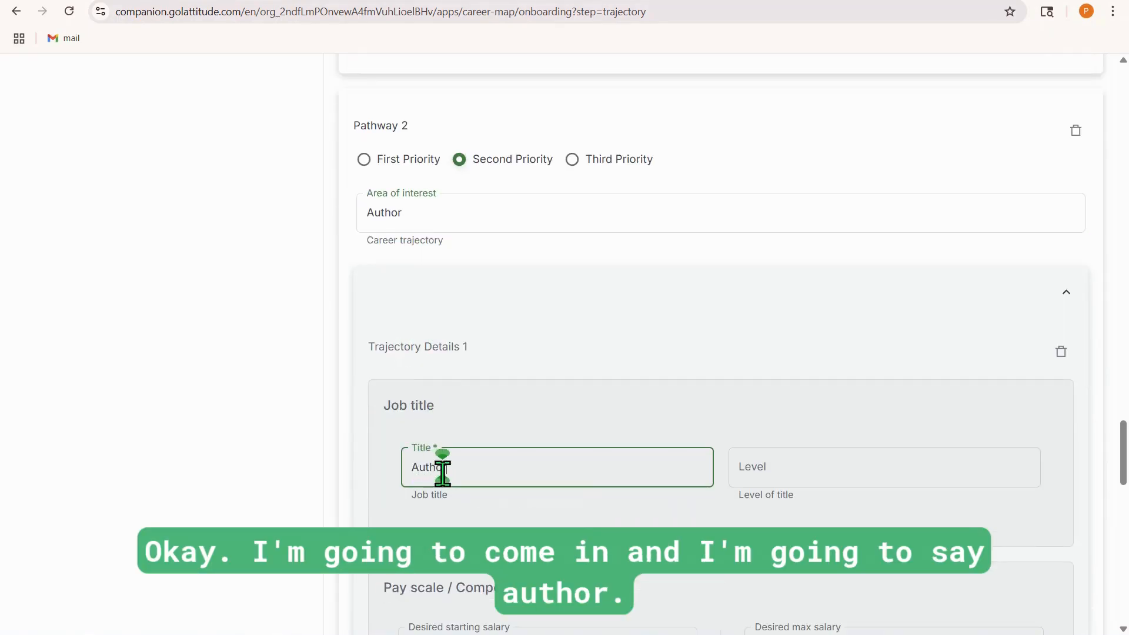
type("r")
left_click(767, 465)
type("1")
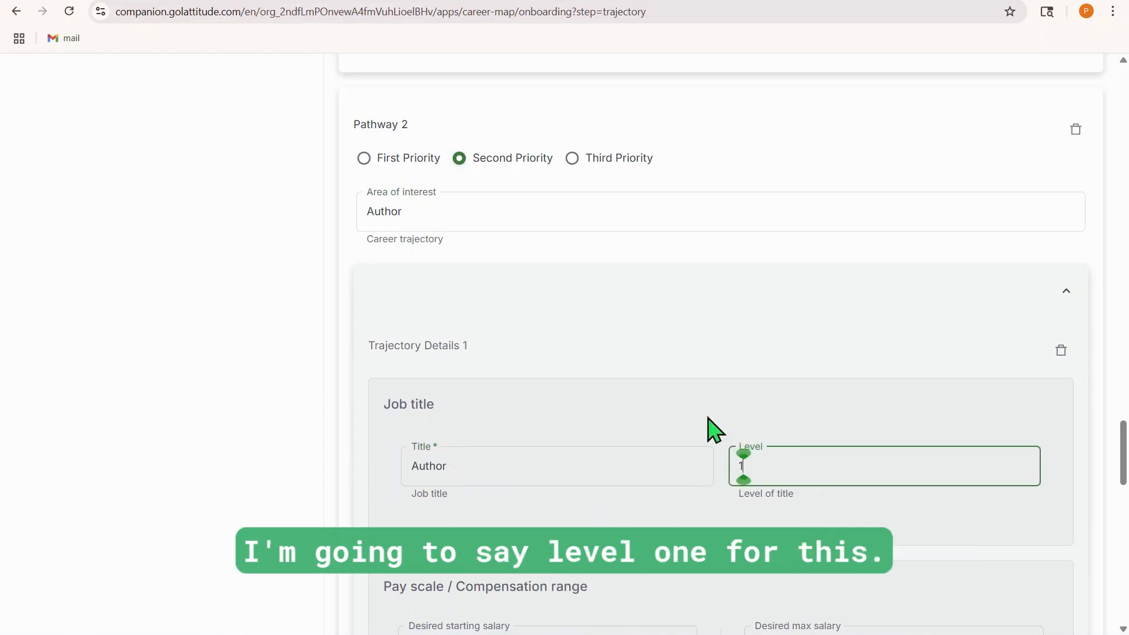
Submit the future aspiration page to generate the career map
scroll(684, 405, "down", 5)
scroll(684, 406, "down", 10)
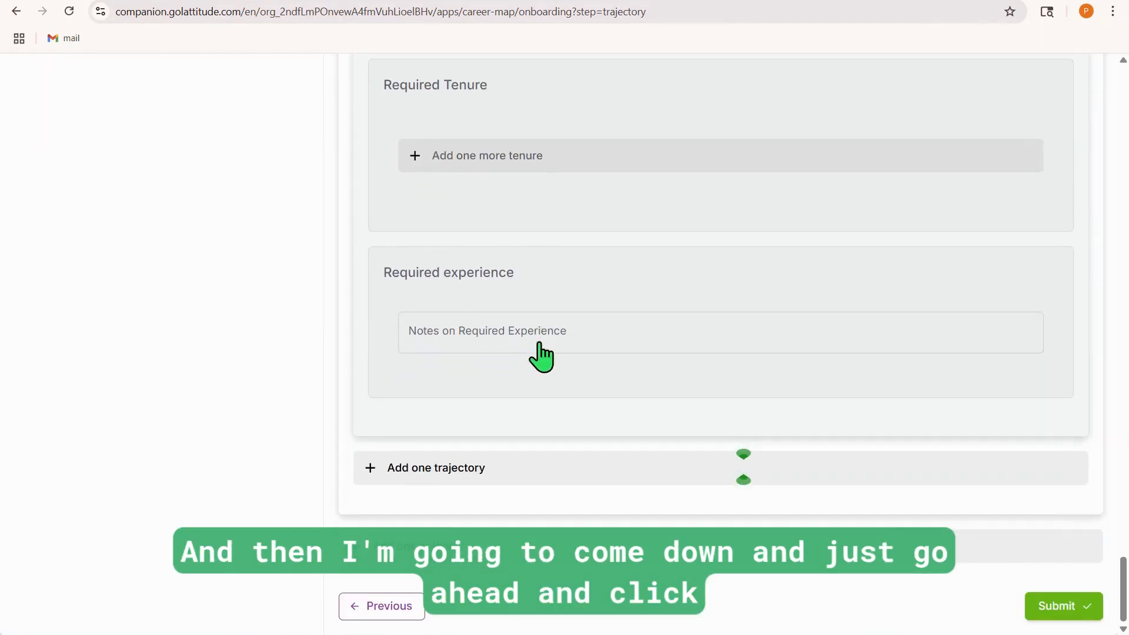
left_click(1042, 611)
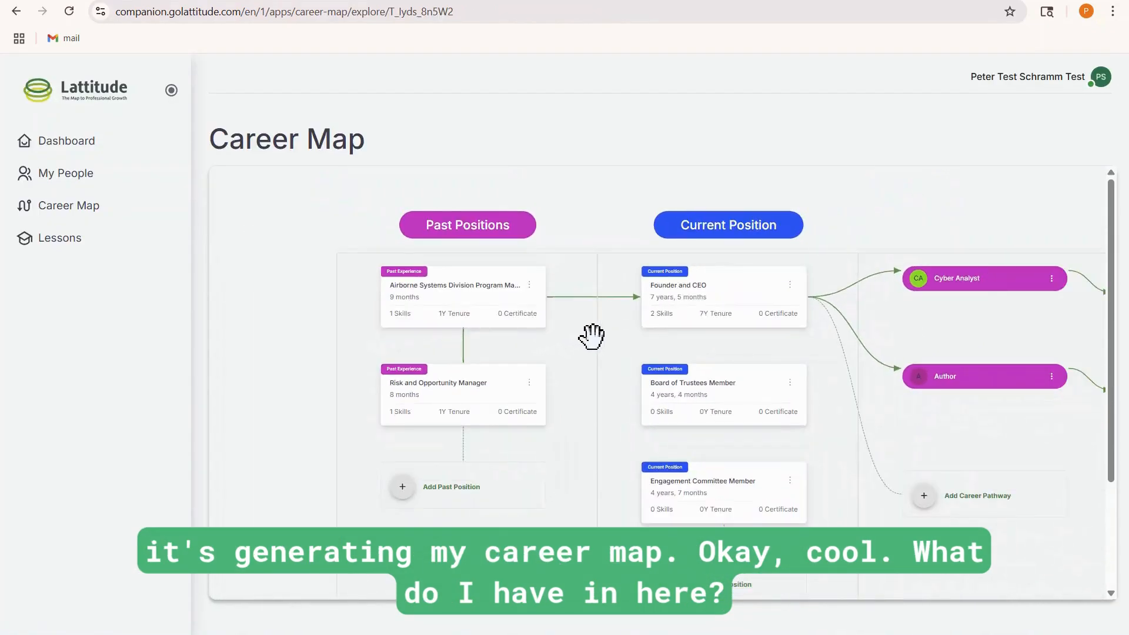
Review the career map from past positions through to the future pathways, and open the dashboard
left_click_drag(615, 221, 474, 214)
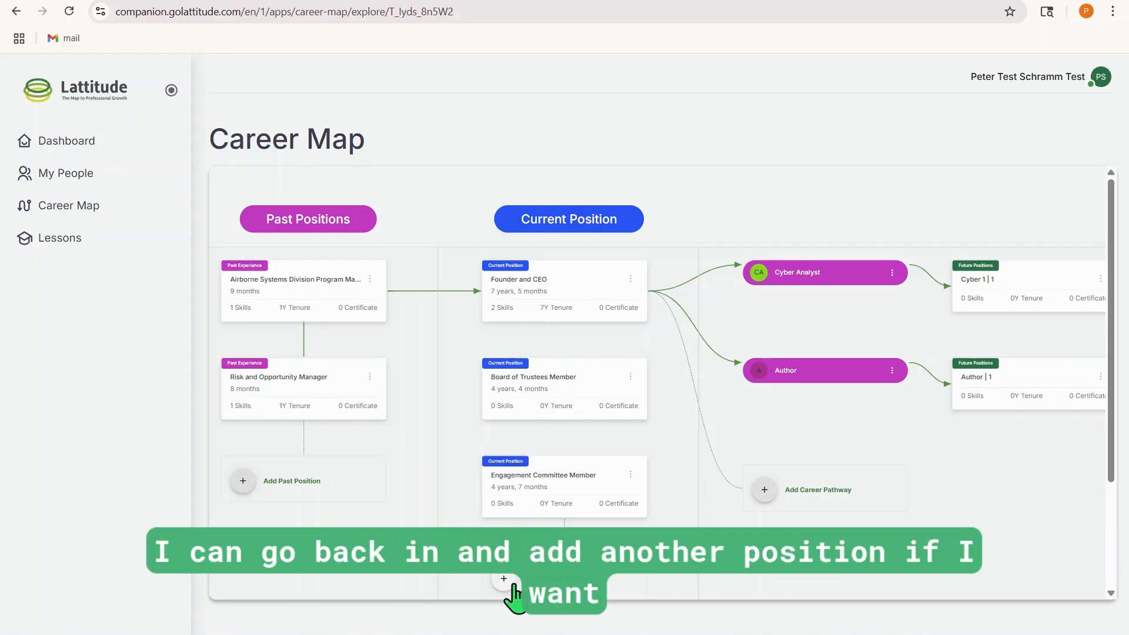
left_click_drag(714, 215, 456, 218)
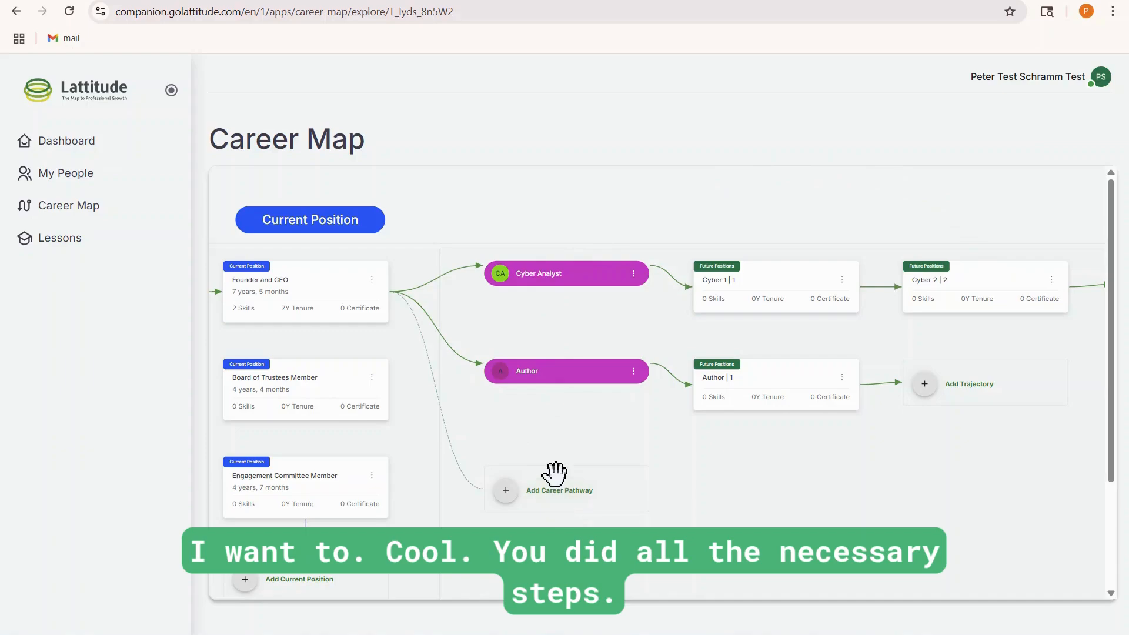
left_click(81, 156)
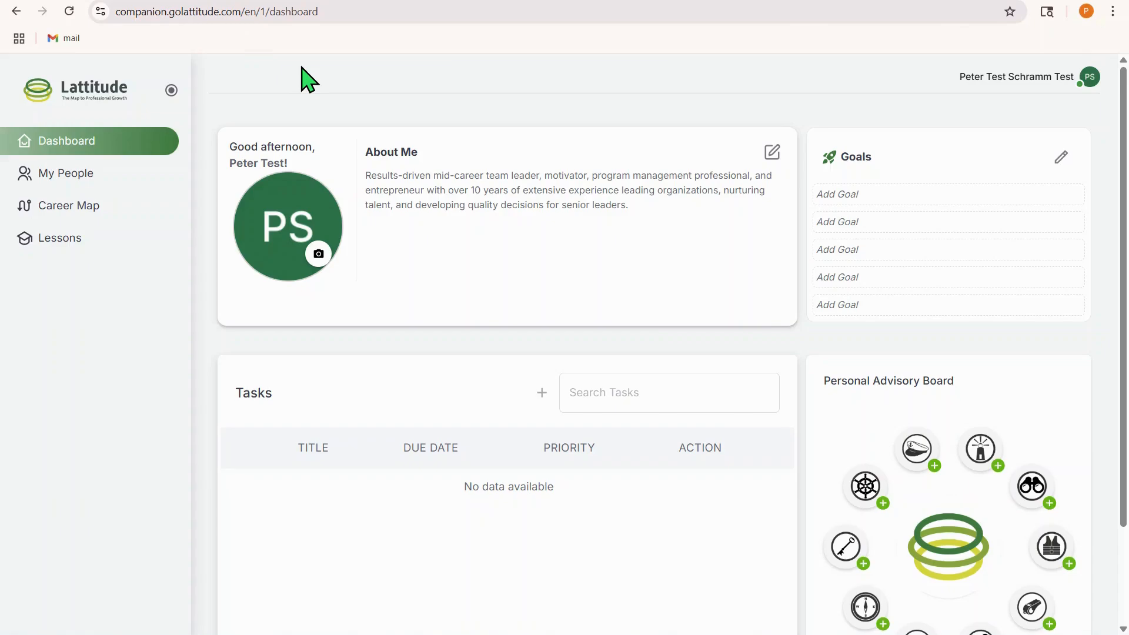
Switch to Gmail, open the "Find Your Perfect Mentor: Help Us Match You" email in the inbox, and check its sender details
left_click(125, 2)
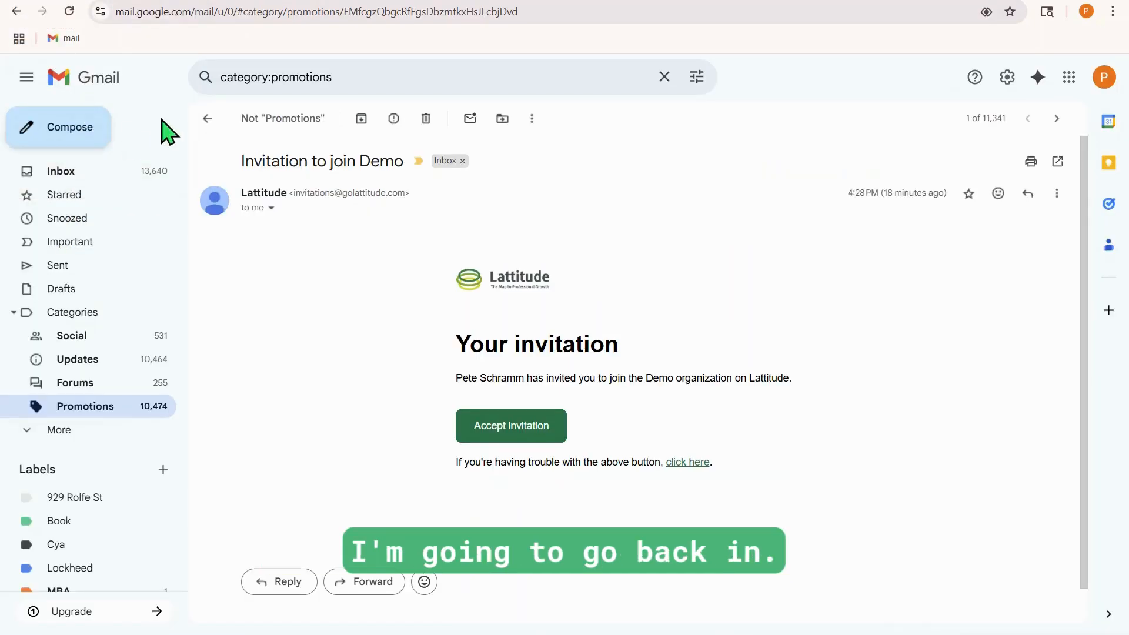
left_click(200, 118)
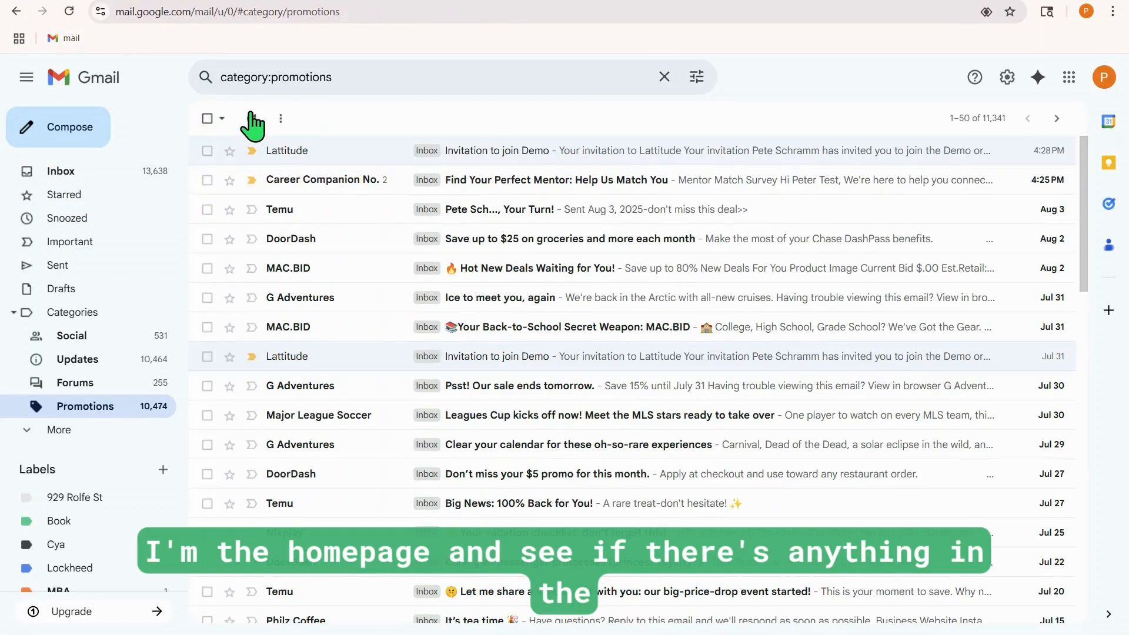
left_click(68, 173)
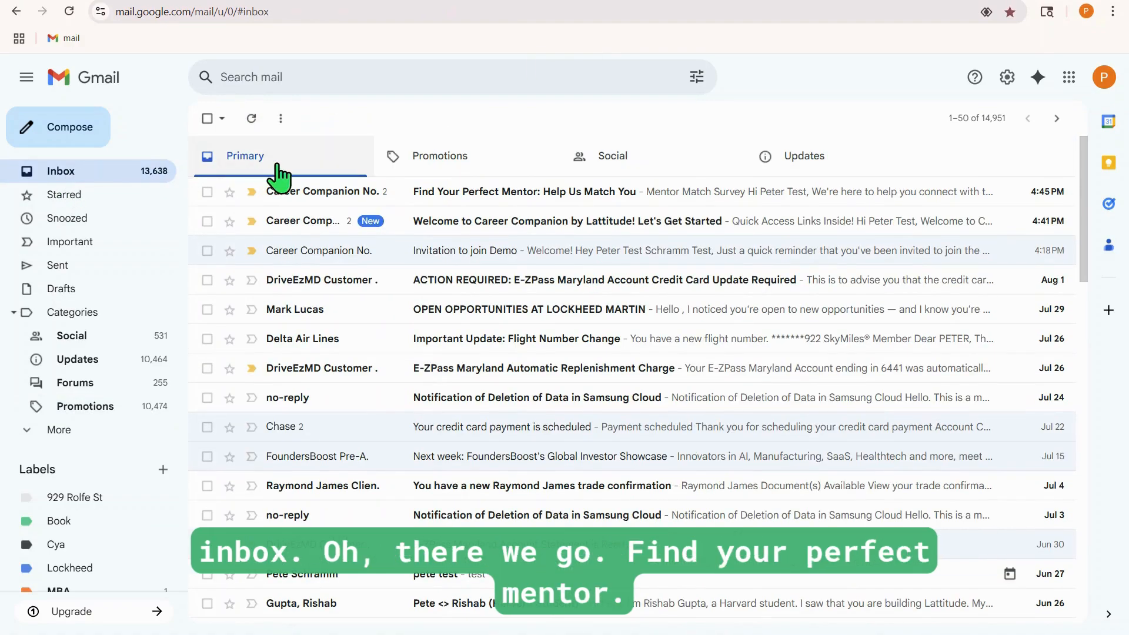
left_click(447, 203)
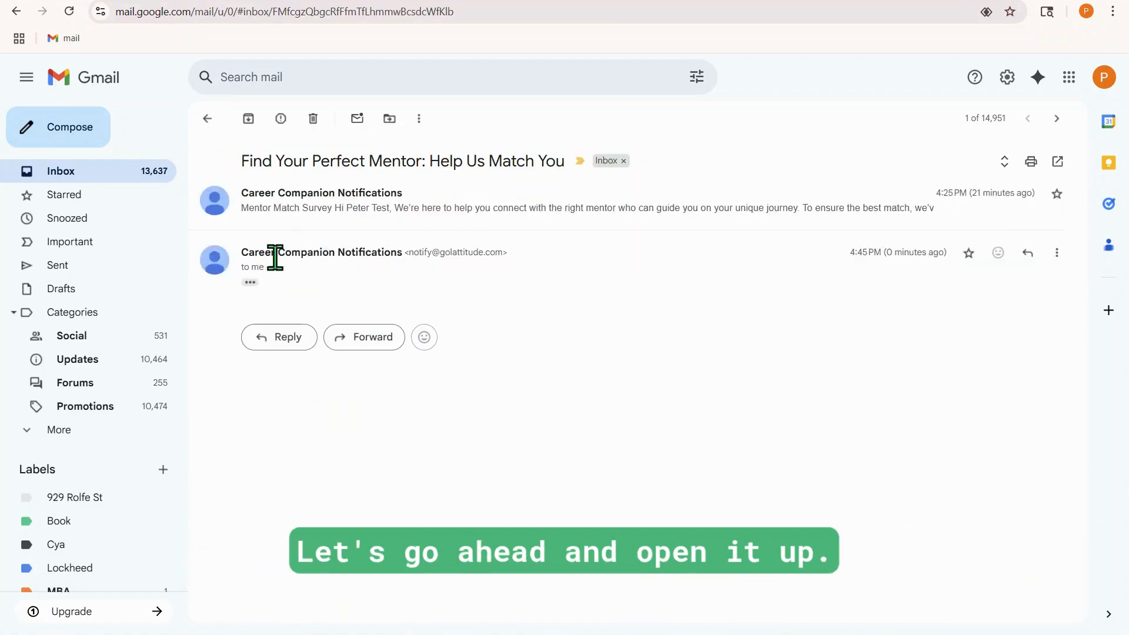
left_click(271, 268)
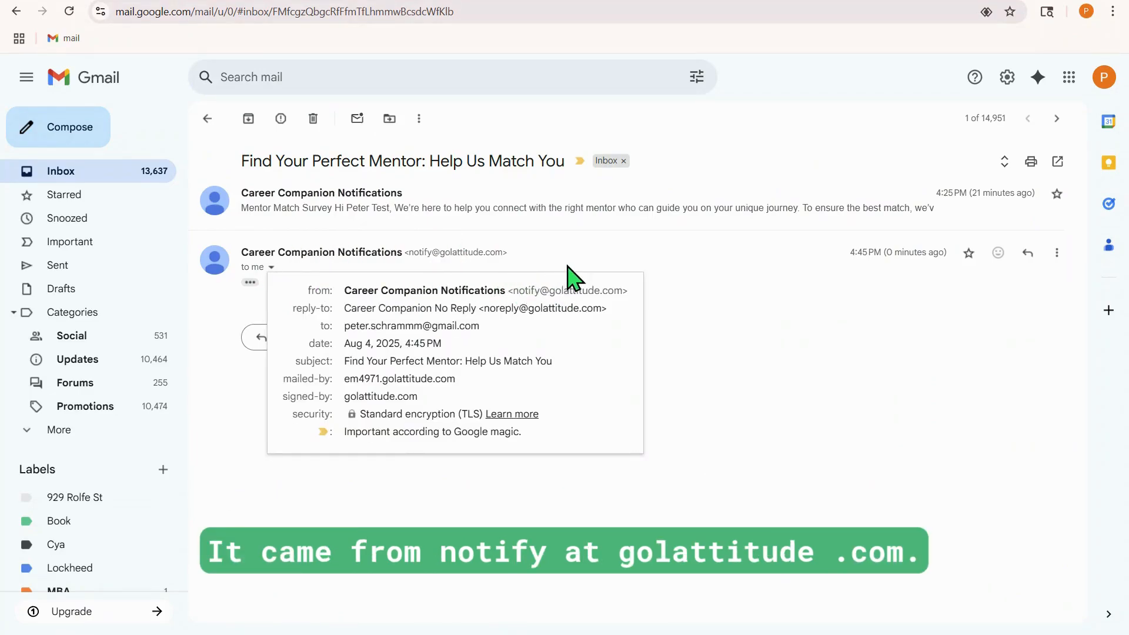
left_click(556, 266)
Expand the hidden content of the latest message and open the mentor match survey from it
left_click(250, 283)
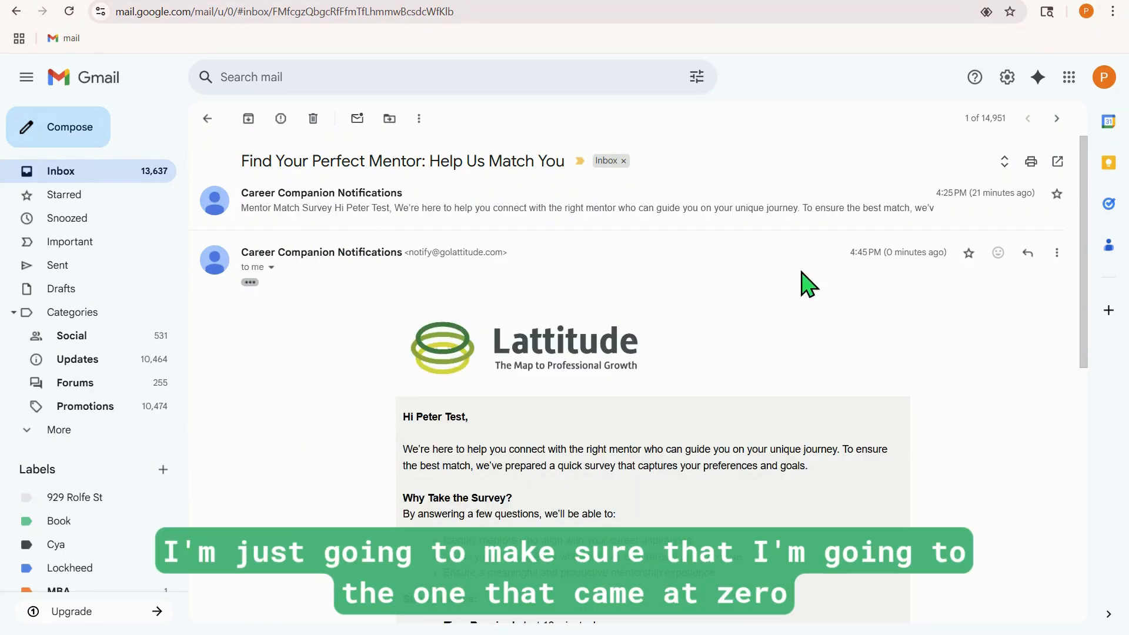
scroll(819, 283, "down", 4)
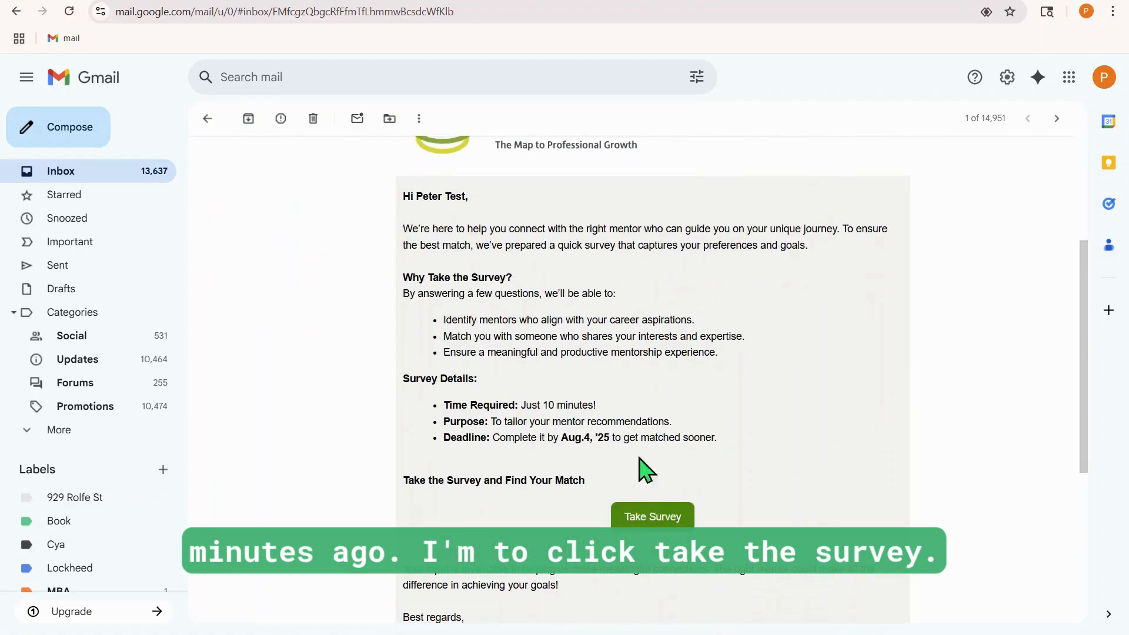
left_click(641, 518)
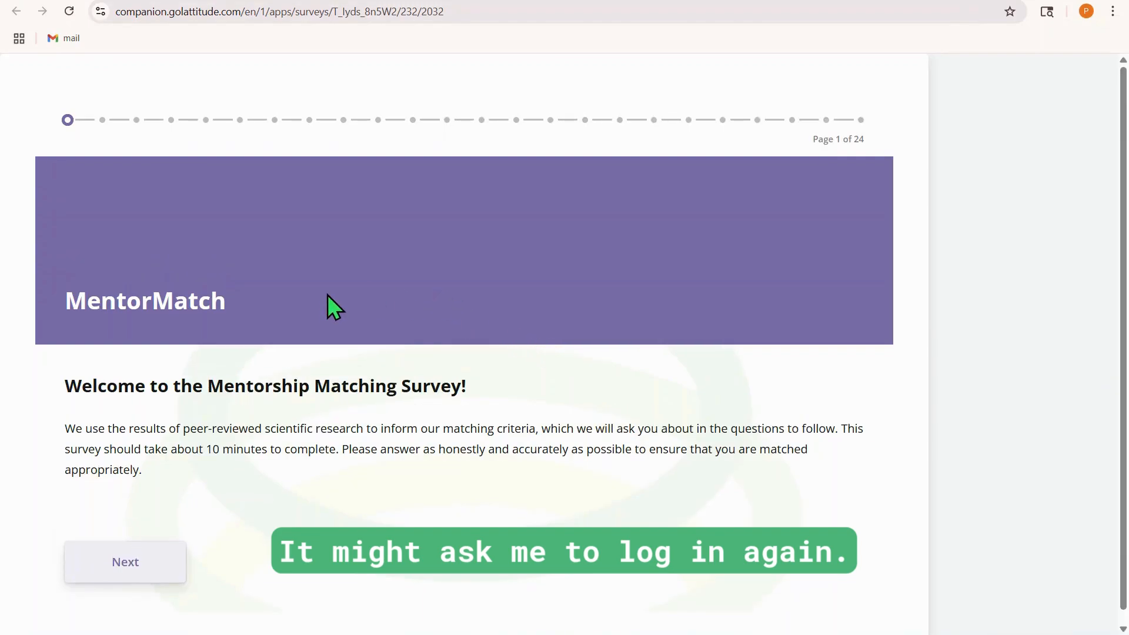
Start the MentorMatch survey, choose "I will be a mentor" as the role, and continue
scroll(327, 294, "down", 1)
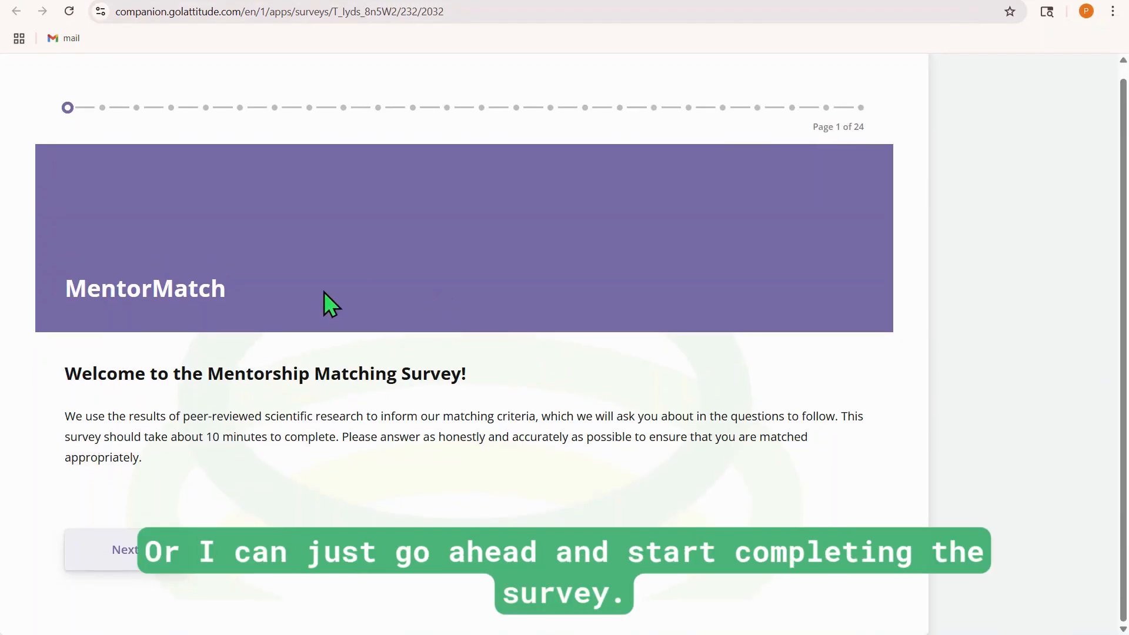
left_click(130, 556)
left_click(73, 421)
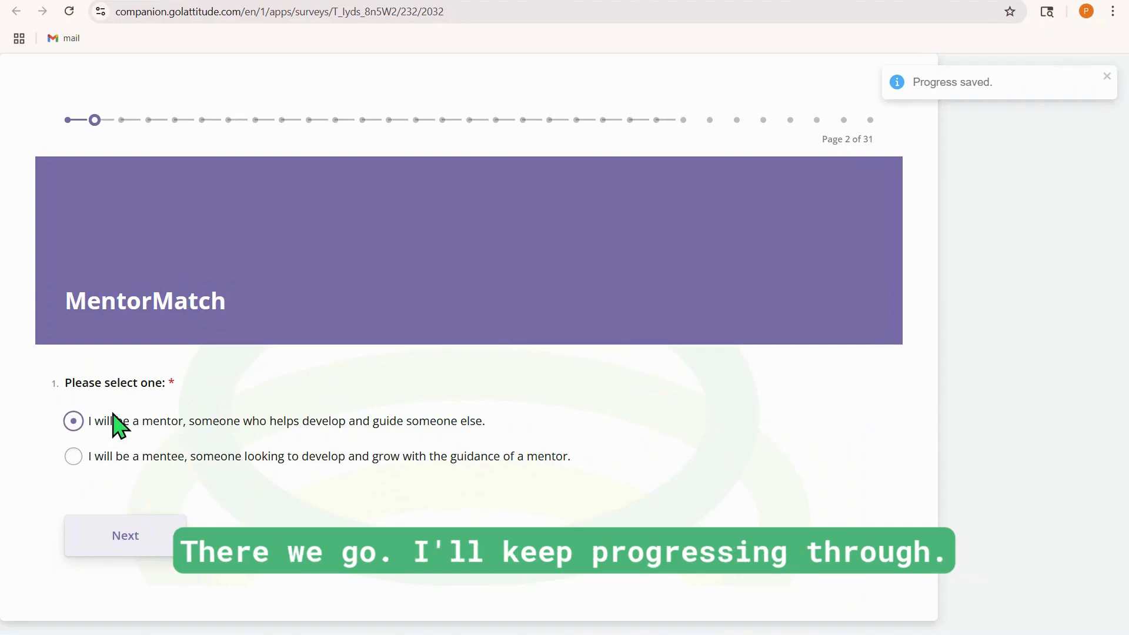
left_click(121, 538)
Pass the survey instructions, answer "Am the life of the party" with Very Inaccurate, answer question 3, and advance to question 4
scroll(117, 465, "down", 3)
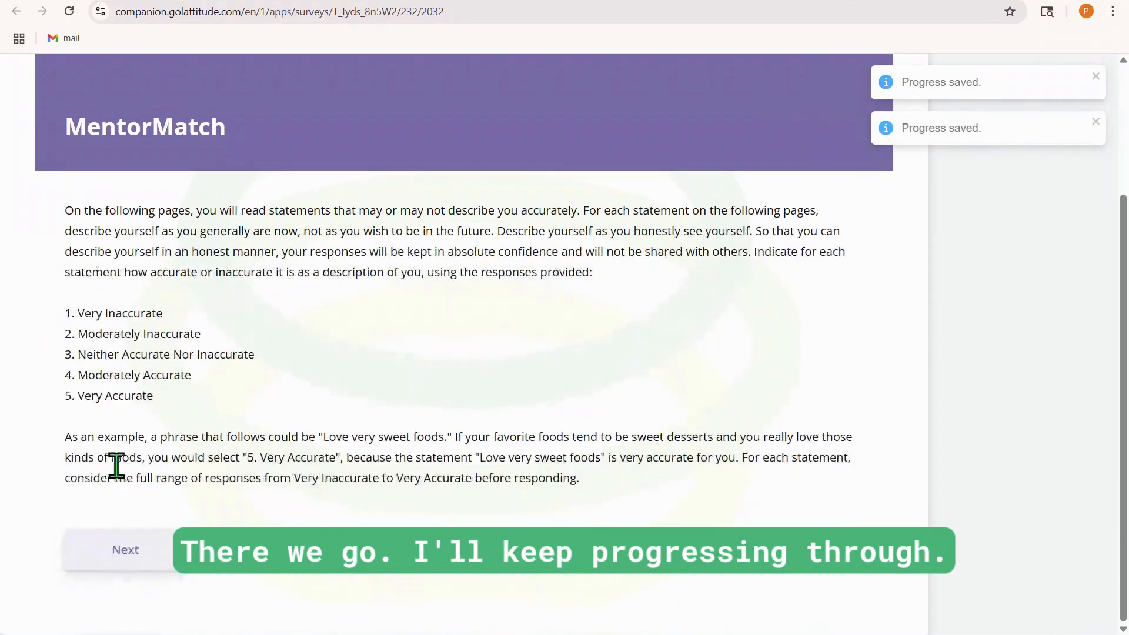
left_click(115, 549)
left_click(133, 333)
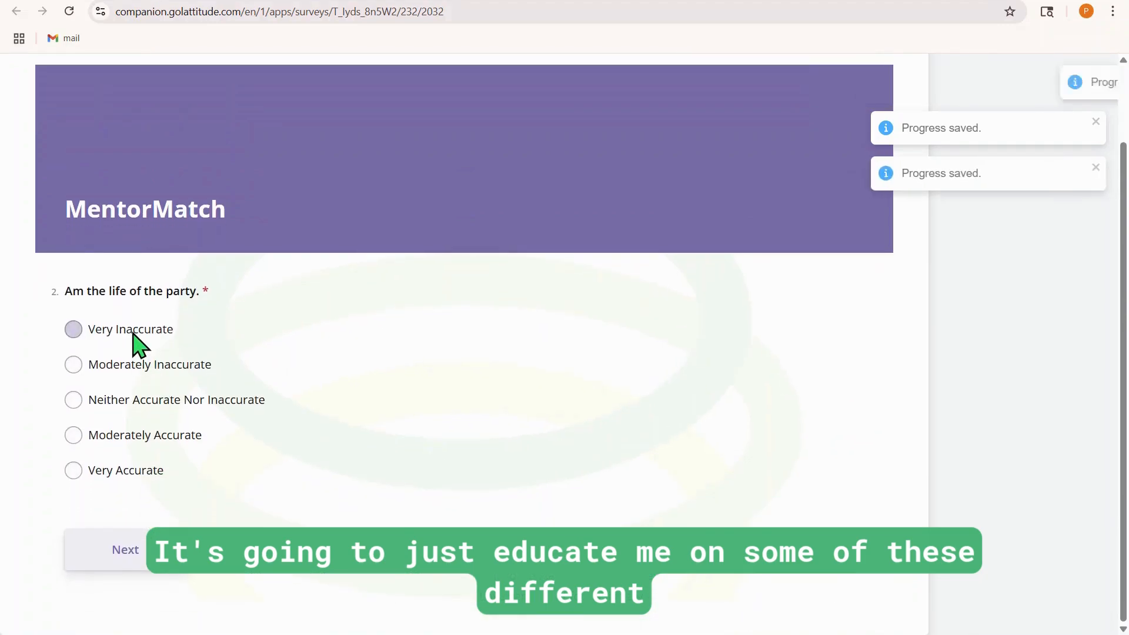
left_click(126, 545)
left_click(127, 456)
left_click(131, 614)
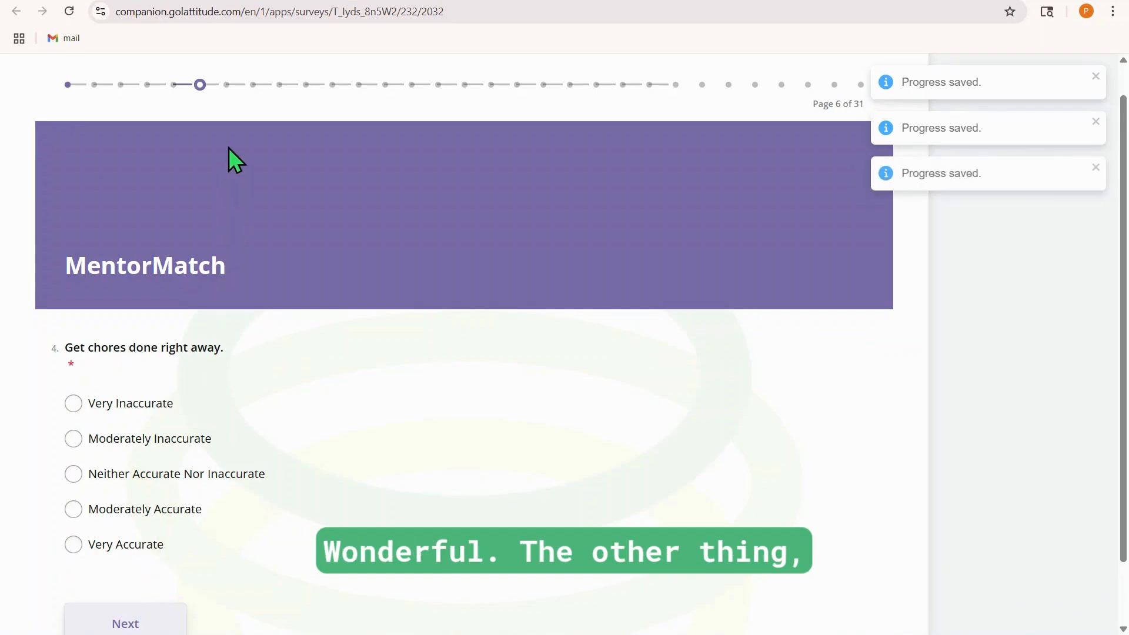
Return to the dashboard and refresh it to check the task list for the survey
left_click(405, 1)
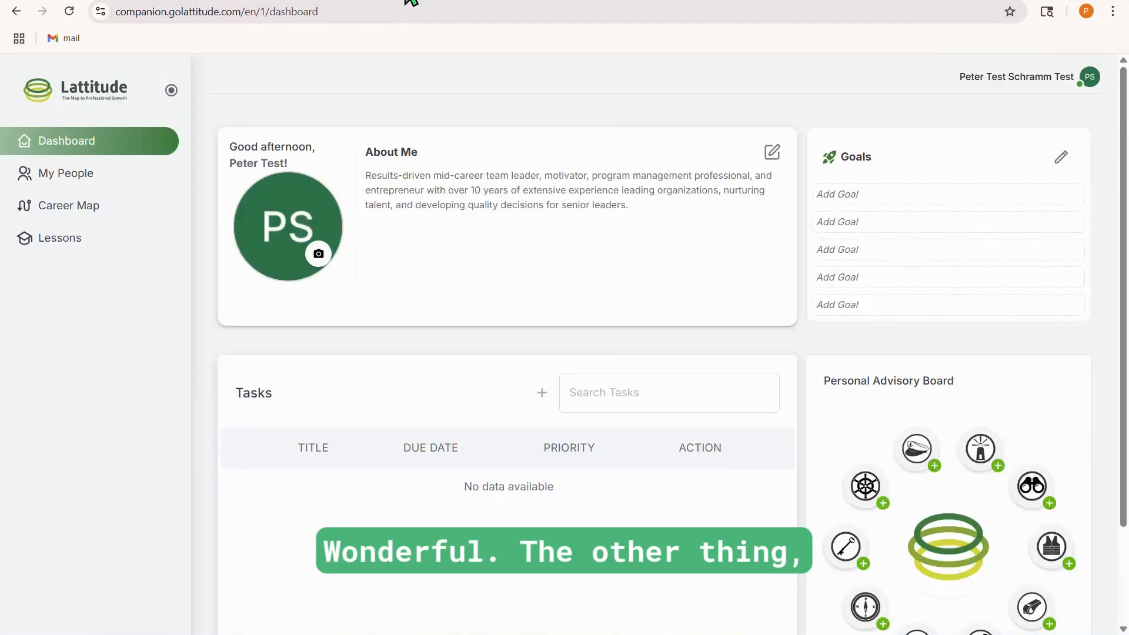
left_click(69, 11)
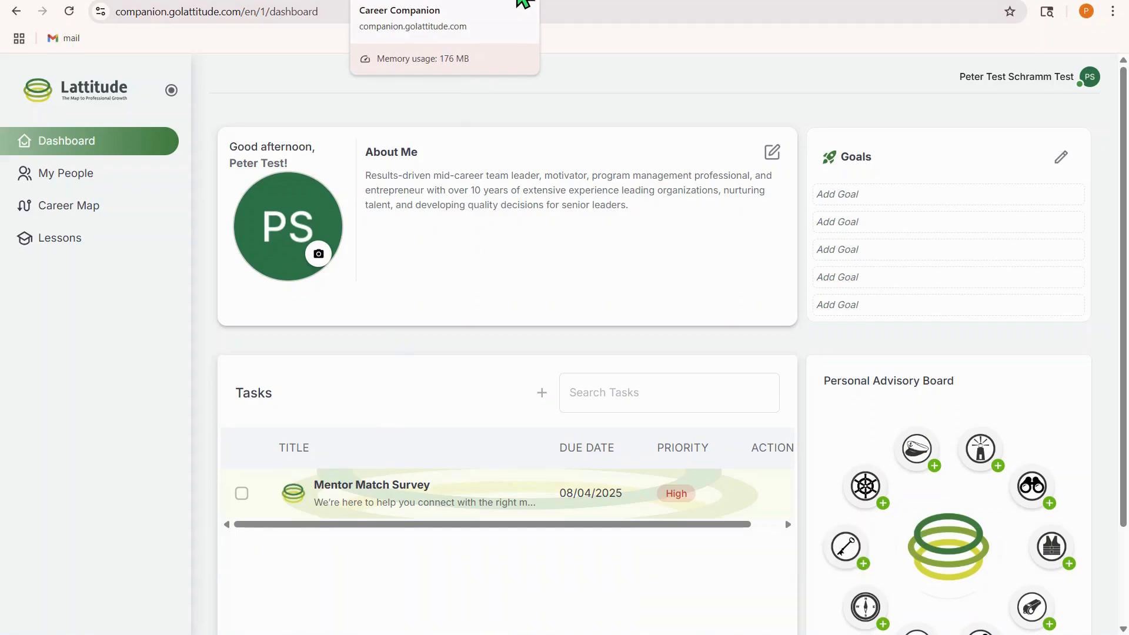
Close the dashboard and survey tabs and reopen the survey from the mentor match email
left_click(523, 3)
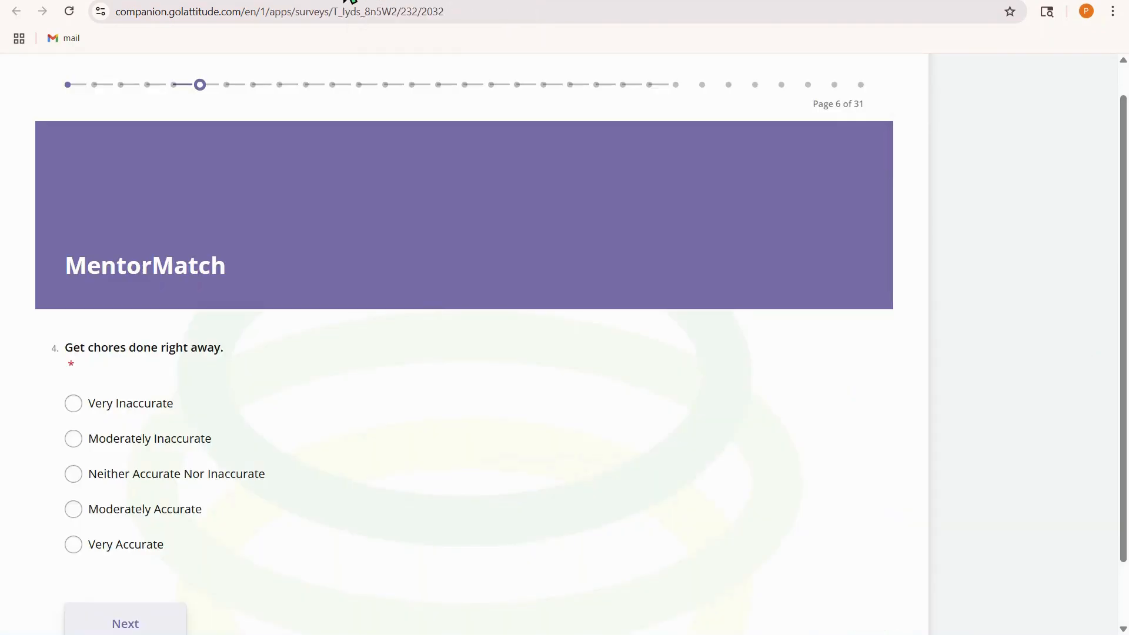
left_click(348, 0)
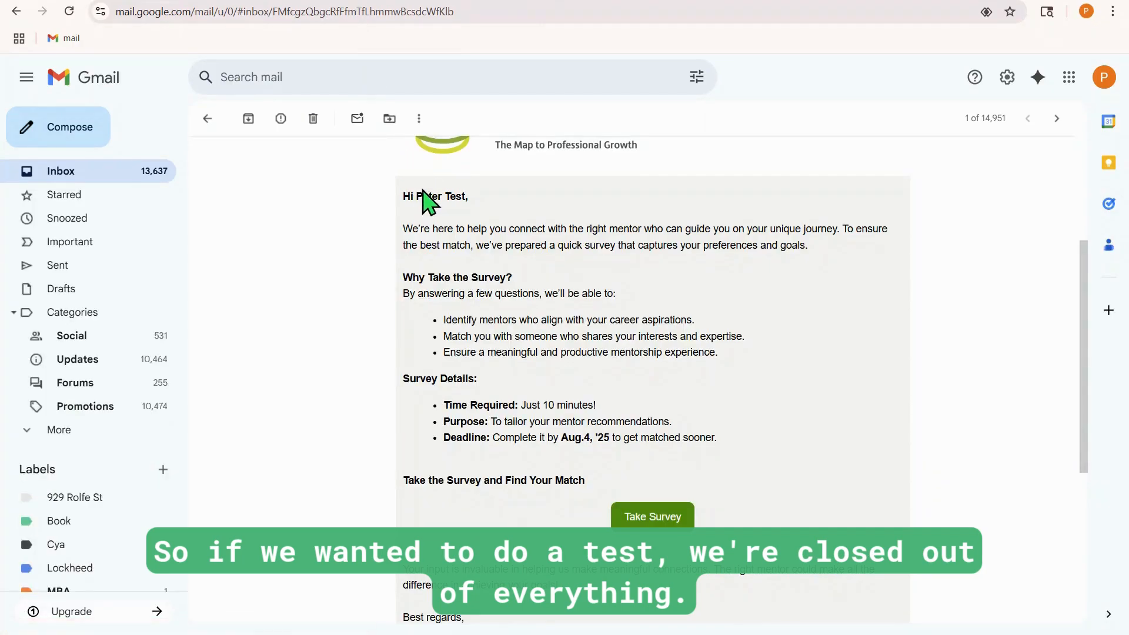
left_click(650, 516)
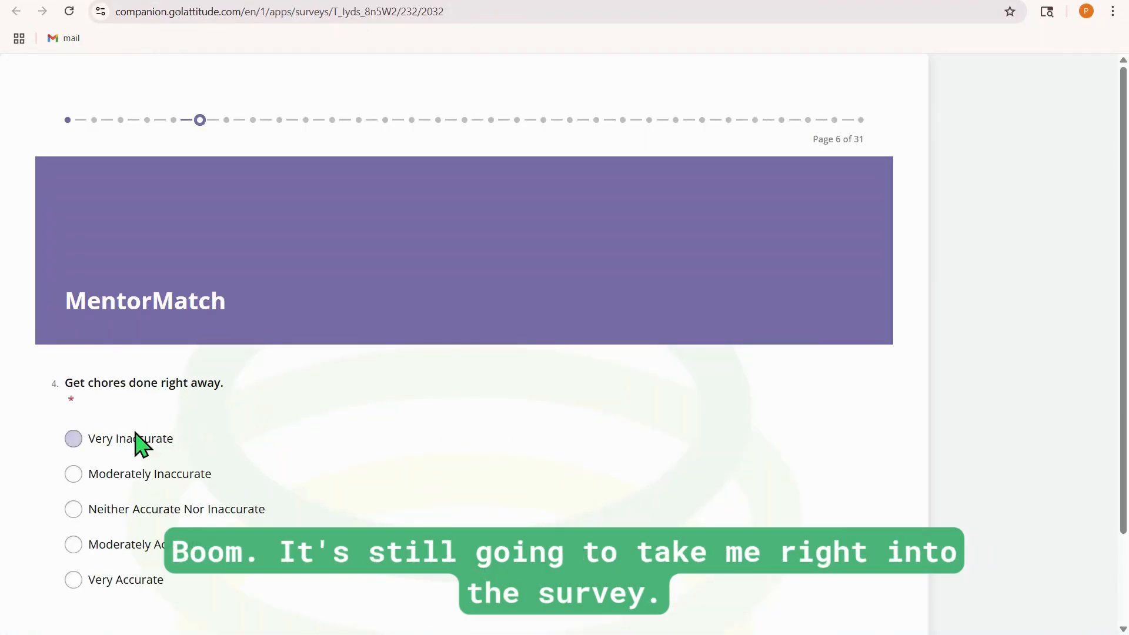
Answer "Get chores done right away" with Neither Accurate Nor Inaccurate
scroll(154, 433, "down", 1)
scroll(150, 419, "down", 2)
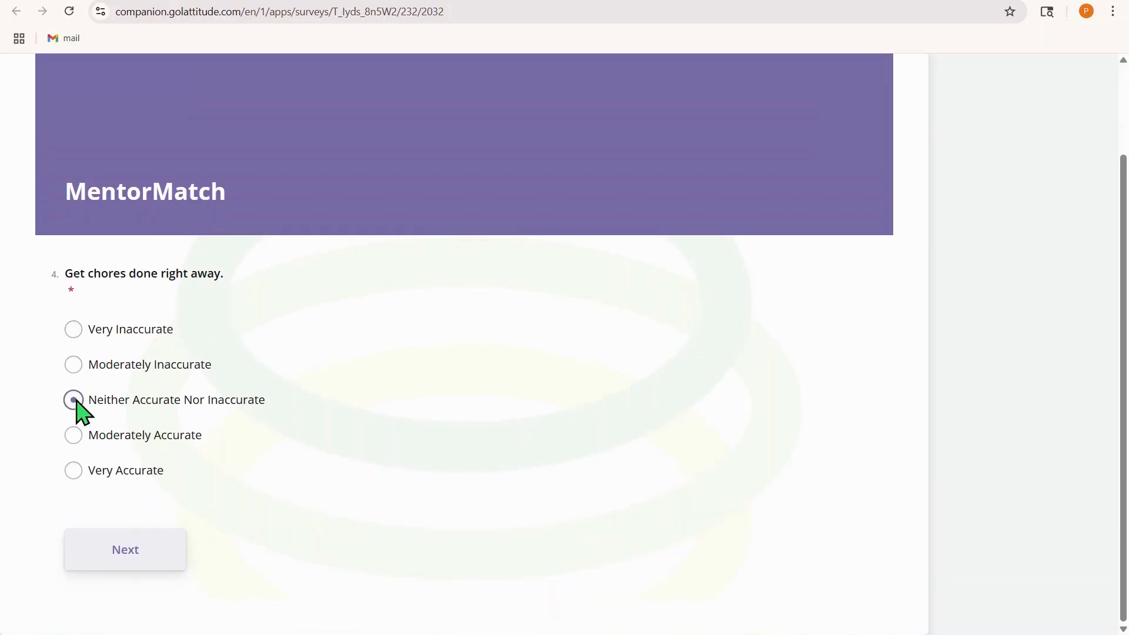